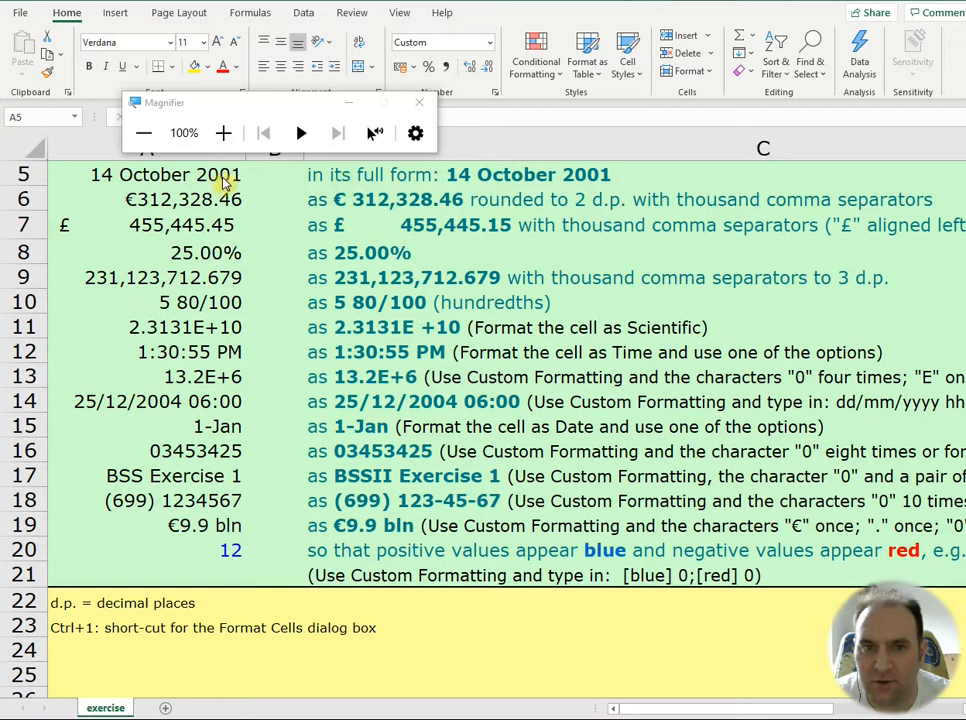
# Step: Move the Magnifier window clear of column A and open the cell formatting of date cell A5
pyautogui.moveTo(218, 106); pyautogui.dragTo(722, 120)
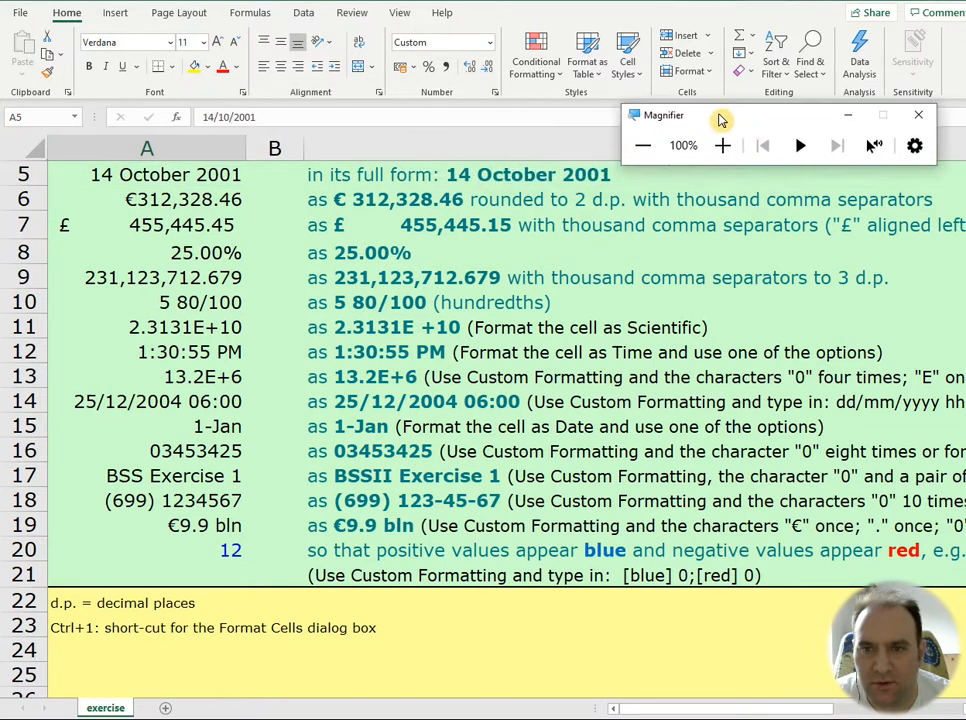
pyautogui.click(123, 175)
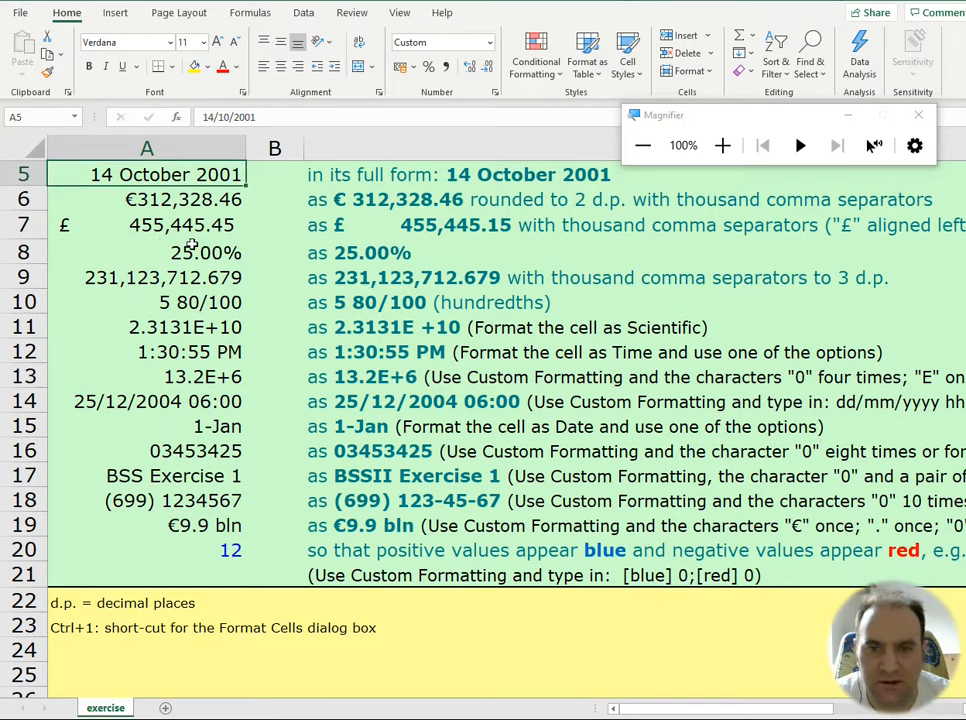
pyautogui.hotkey('ctrl', '1')
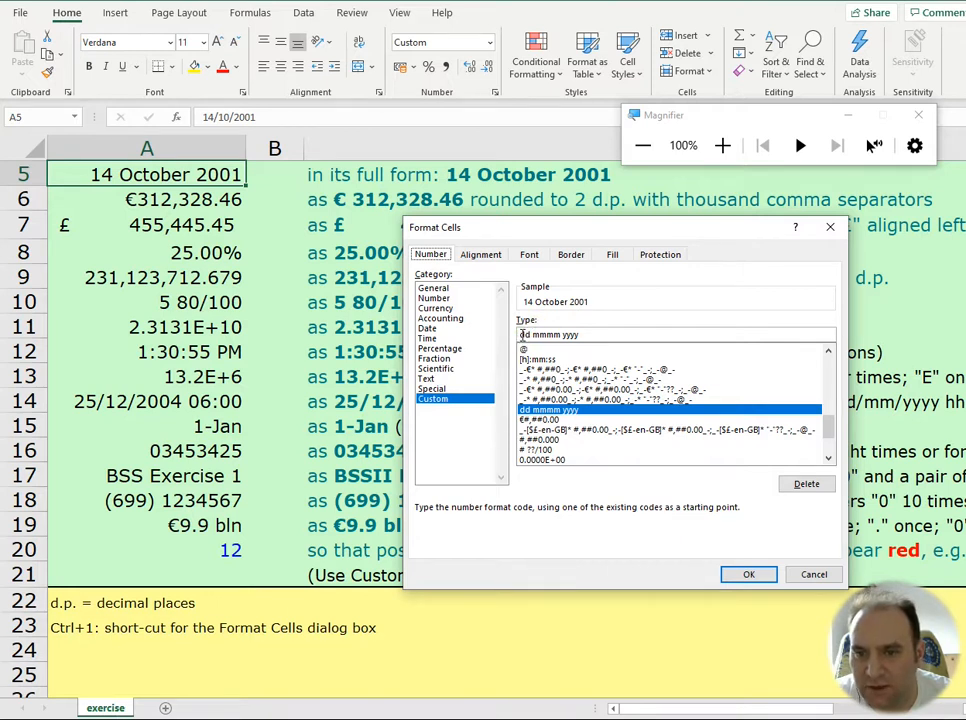
# Step: Try the weekday codes ddd and dddd in front of dd mmmm yyyy in A5's custom format, and remove them again
pyautogui.write('ddd ')
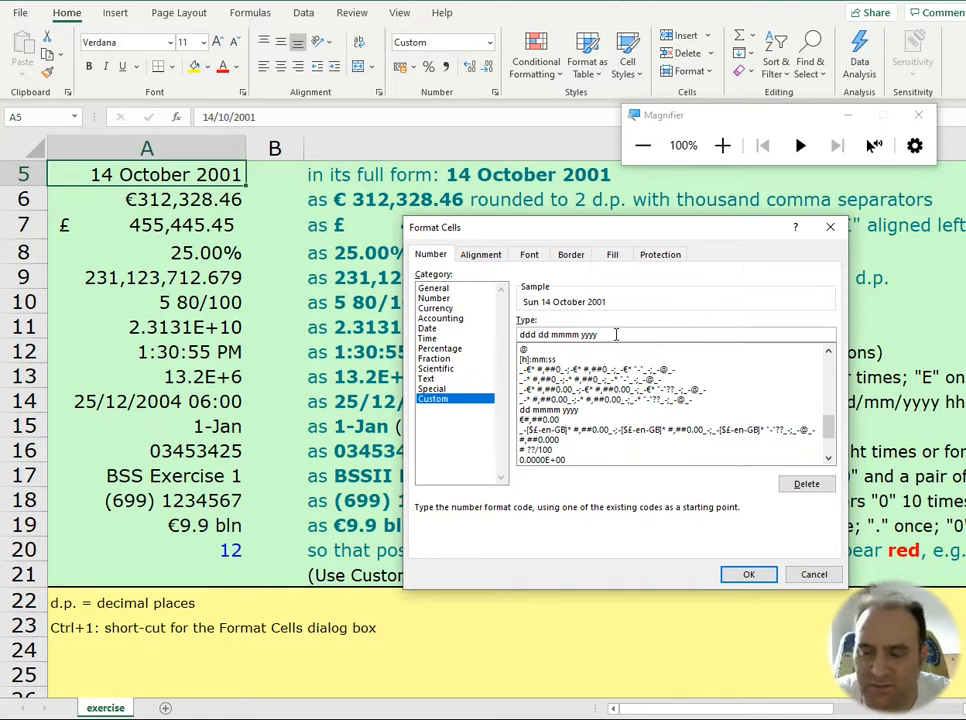
pyautogui.write('d')
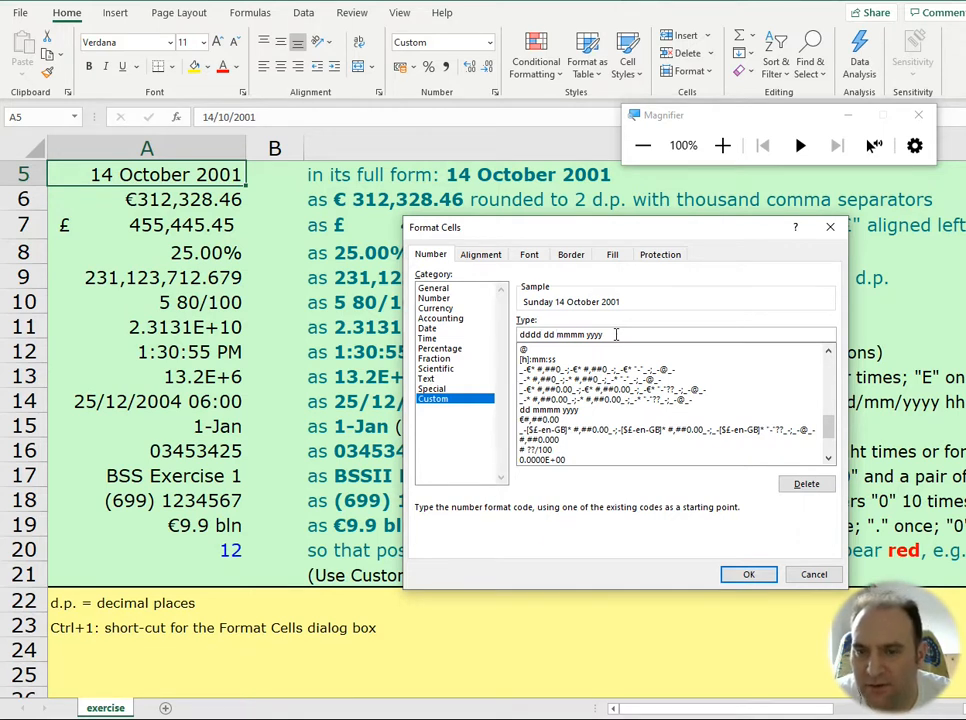
pyautogui.press('BackSpace')
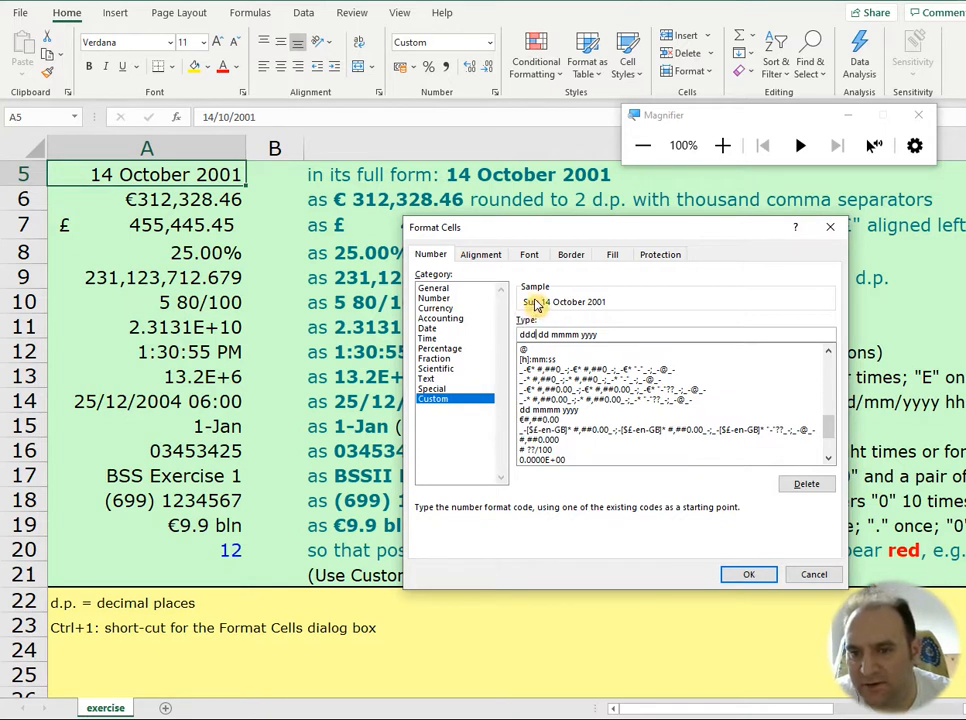
pyautogui.press('BackSpace')
pyautogui.press('BackSpace')
pyautogui.press('BackSpace')
pyautogui.press('BackSpace')
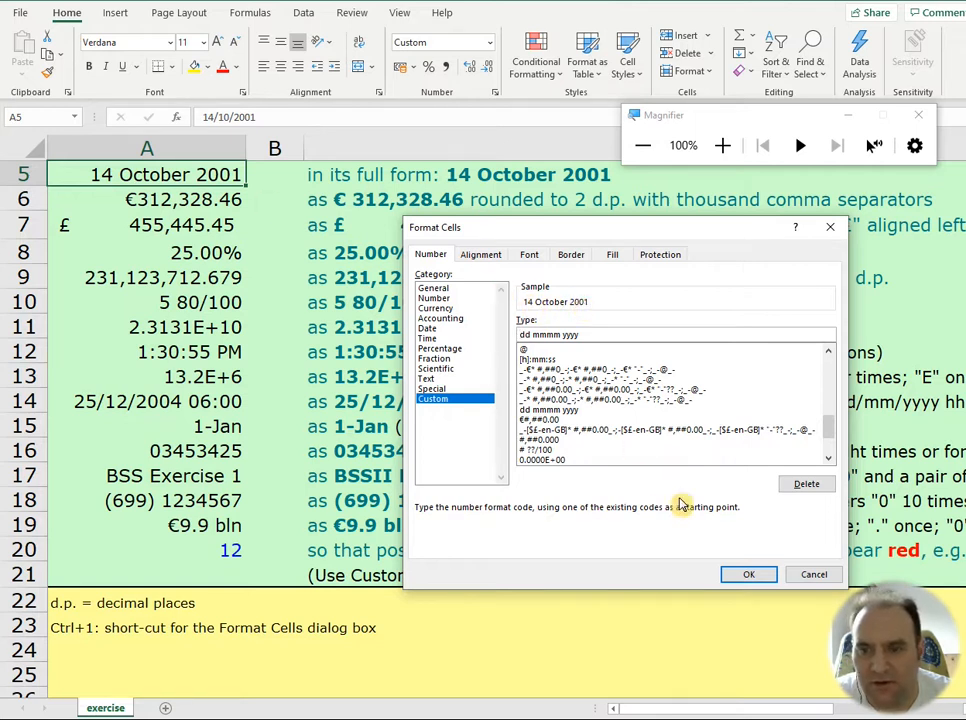
pyautogui.click(740, 578)
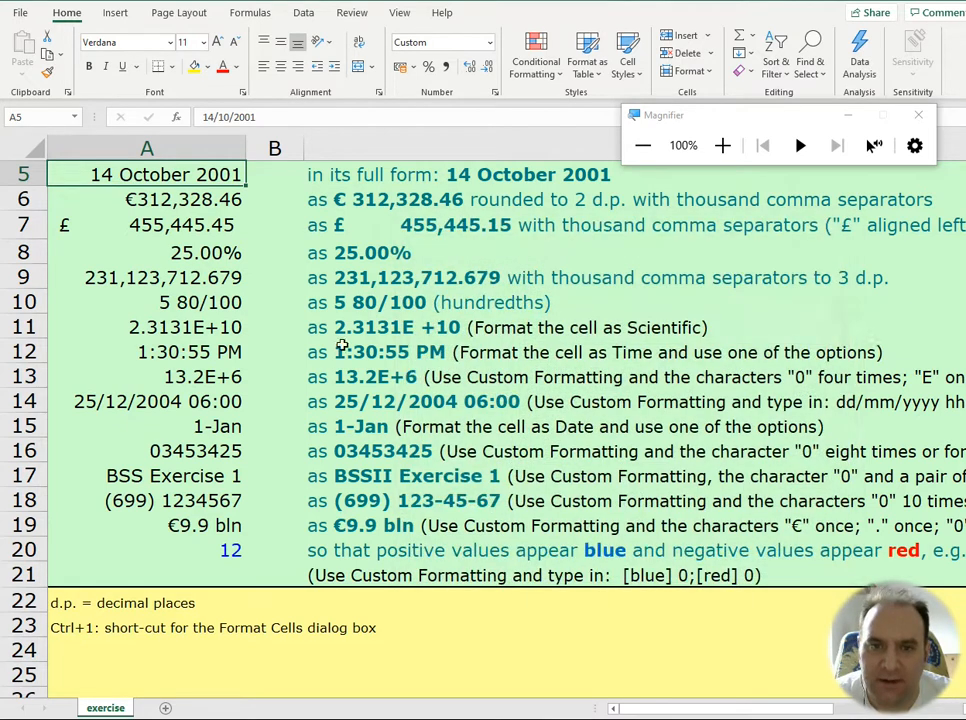
# Step: Examine the number format settings of the euro amount in A6 and the pound amount in A7
pyautogui.click(190, 199)
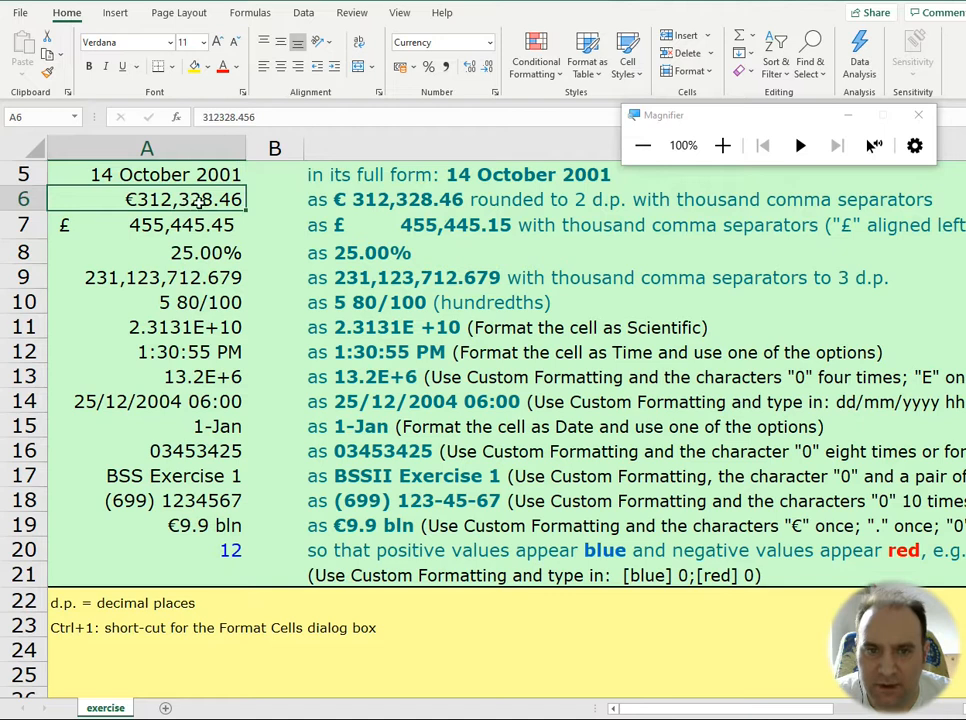
pyautogui.hotkey('ctrl', '1')
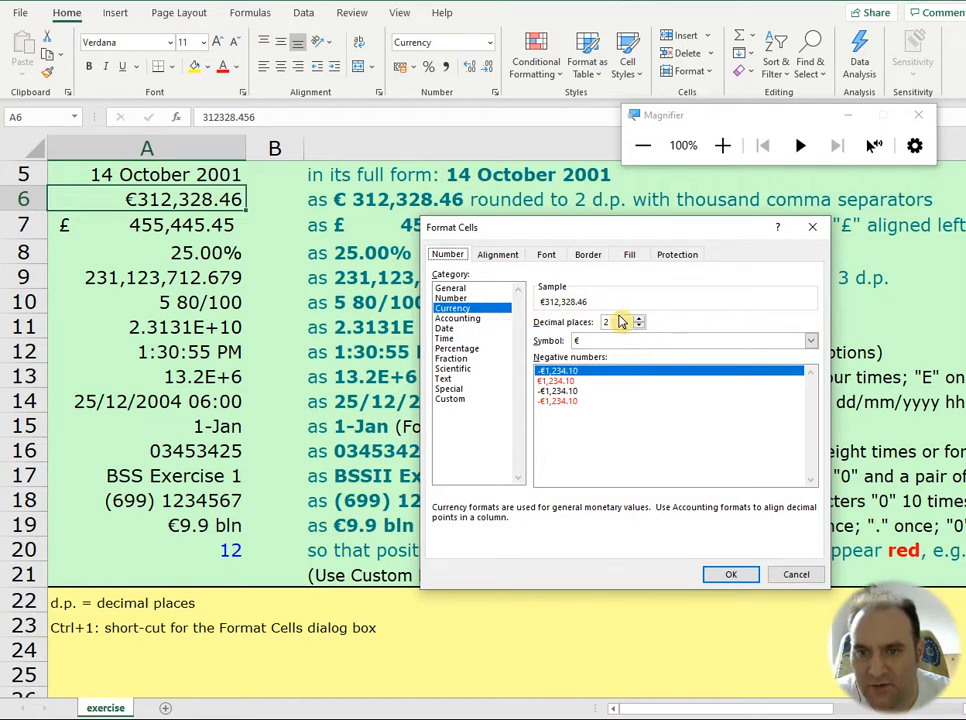
pyautogui.click(738, 576)
pyautogui.click(190, 222)
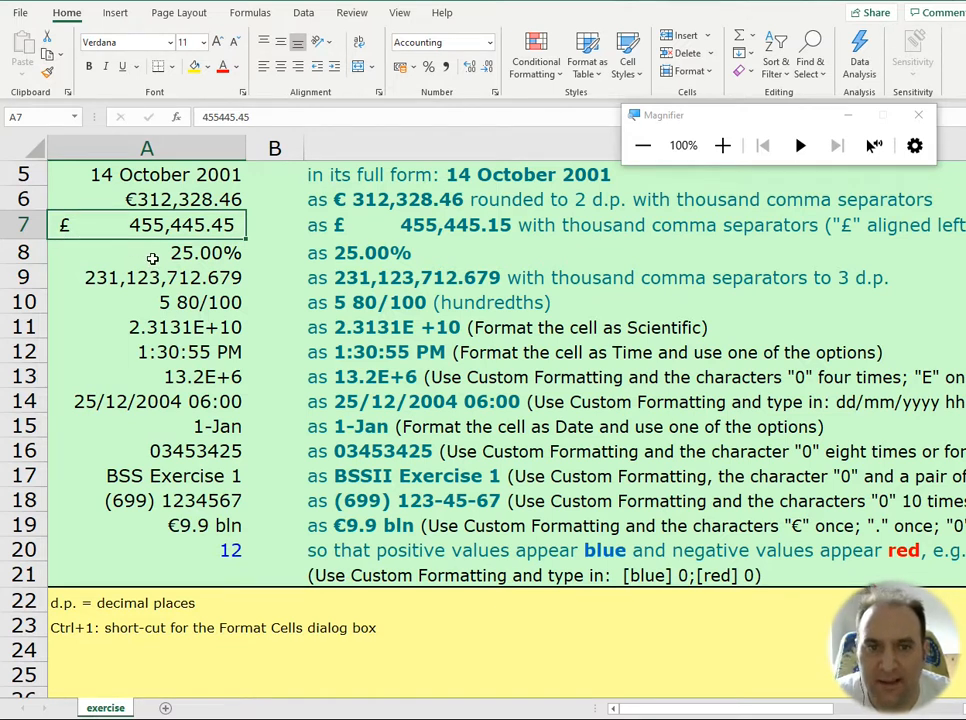
pyautogui.hotkey('ctrl', '1')
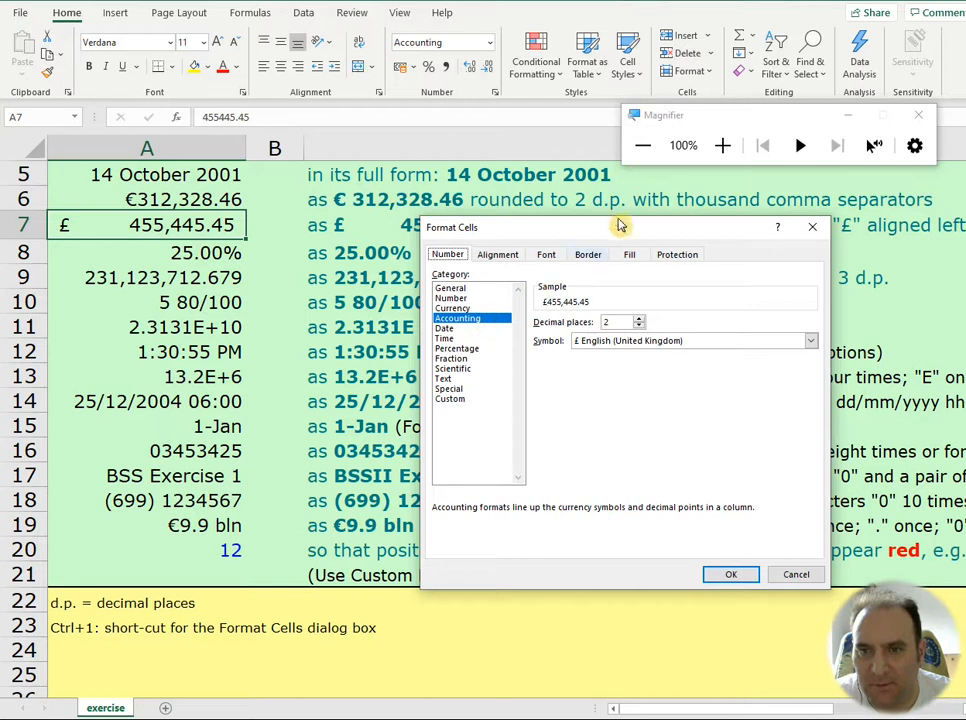
pyautogui.click(728, 578)
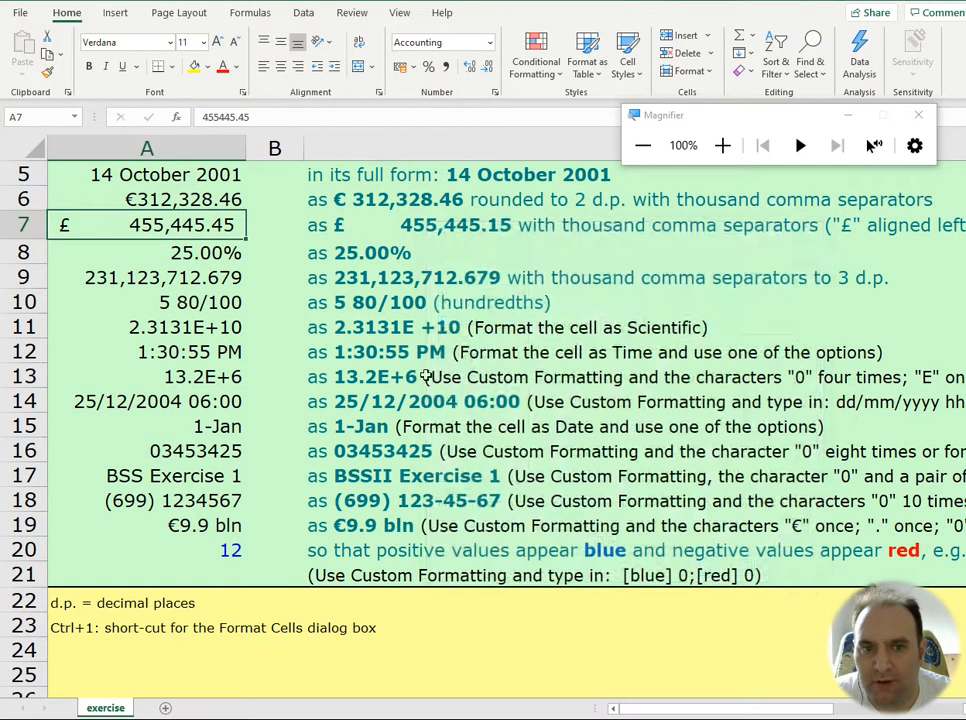
# Step: Check which number format category and decimal places the percentage in A8 uses
pyautogui.click(214, 255)
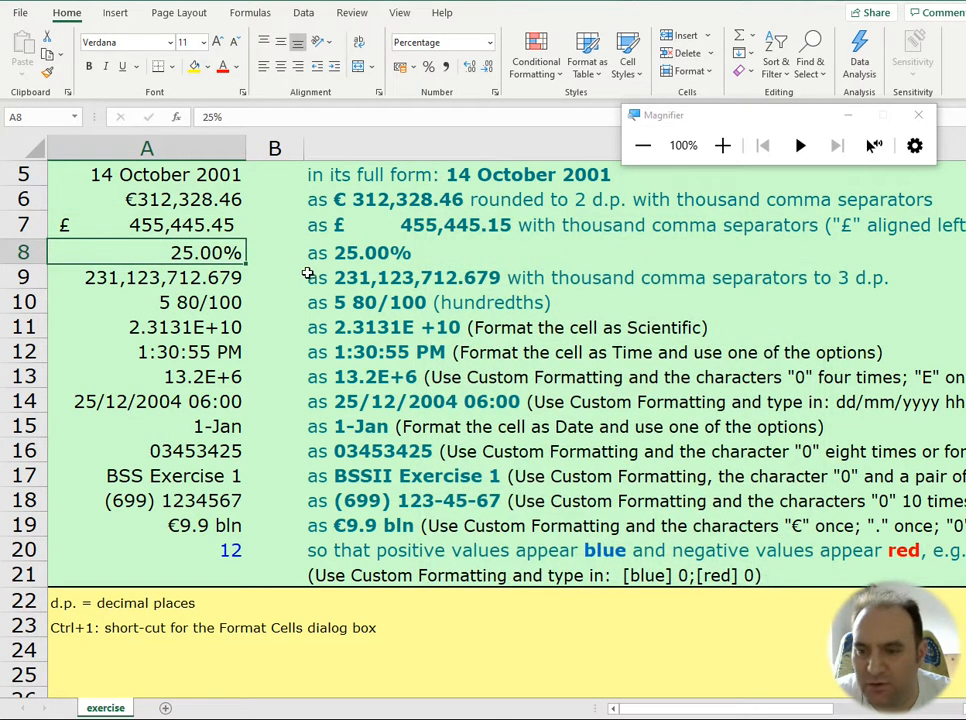
pyautogui.hotkey('ctrl', '1')
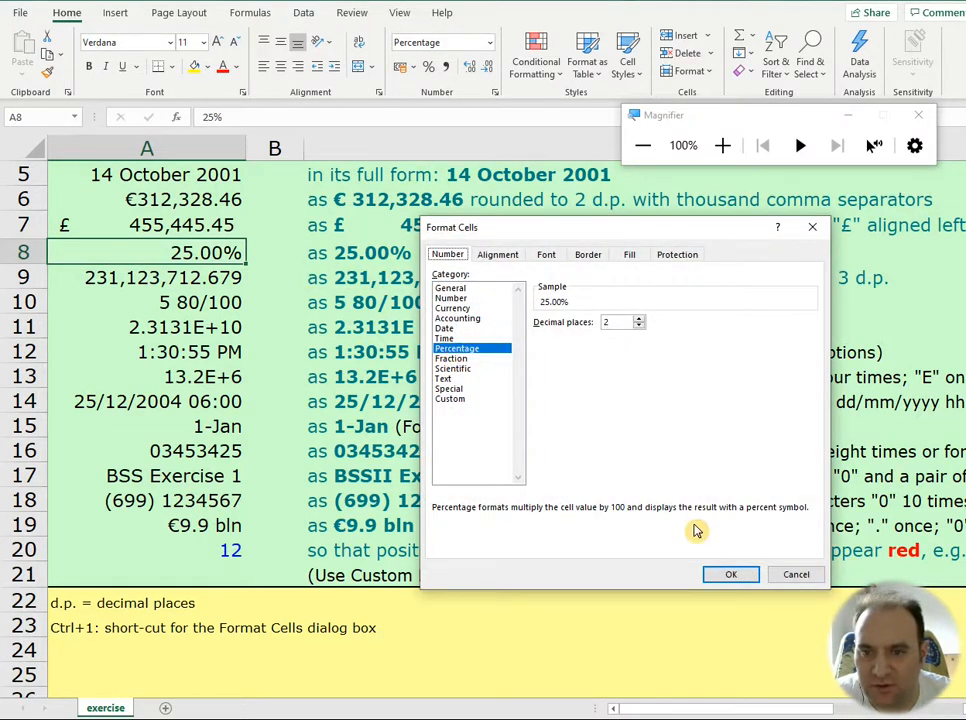
pyautogui.click(738, 582)
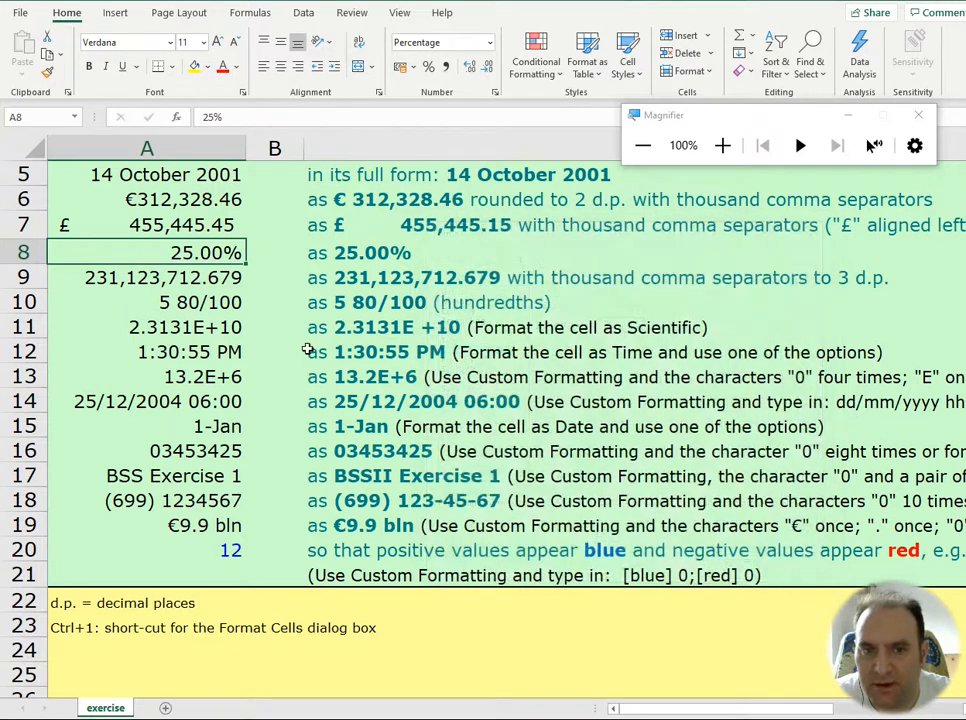
# Step: Inspect A9's number format, switching the thousands separator off and back on to compare the sample
pyautogui.press('Down')
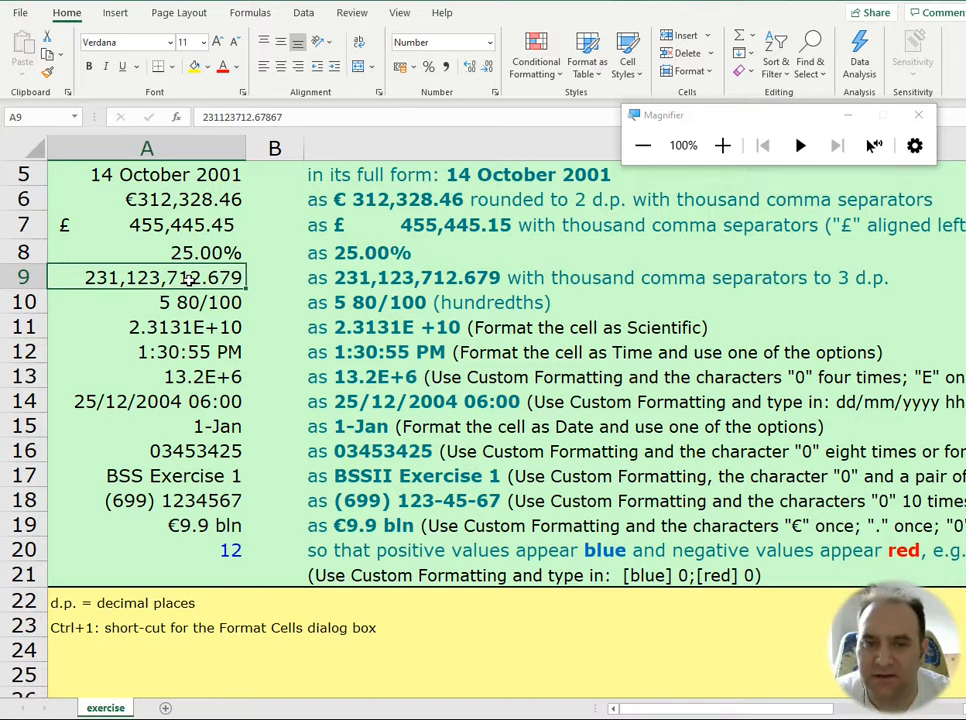
pyautogui.hotkey('ctrl', '1')
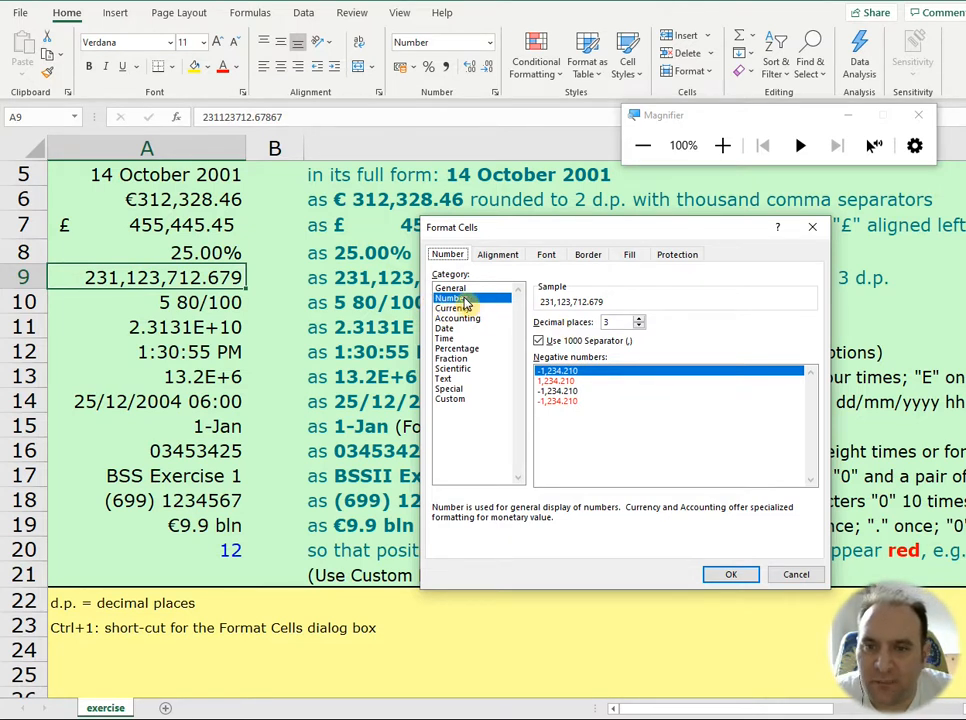
pyautogui.press('Tab')
pyautogui.click(540, 342)
pyautogui.click(541, 342)
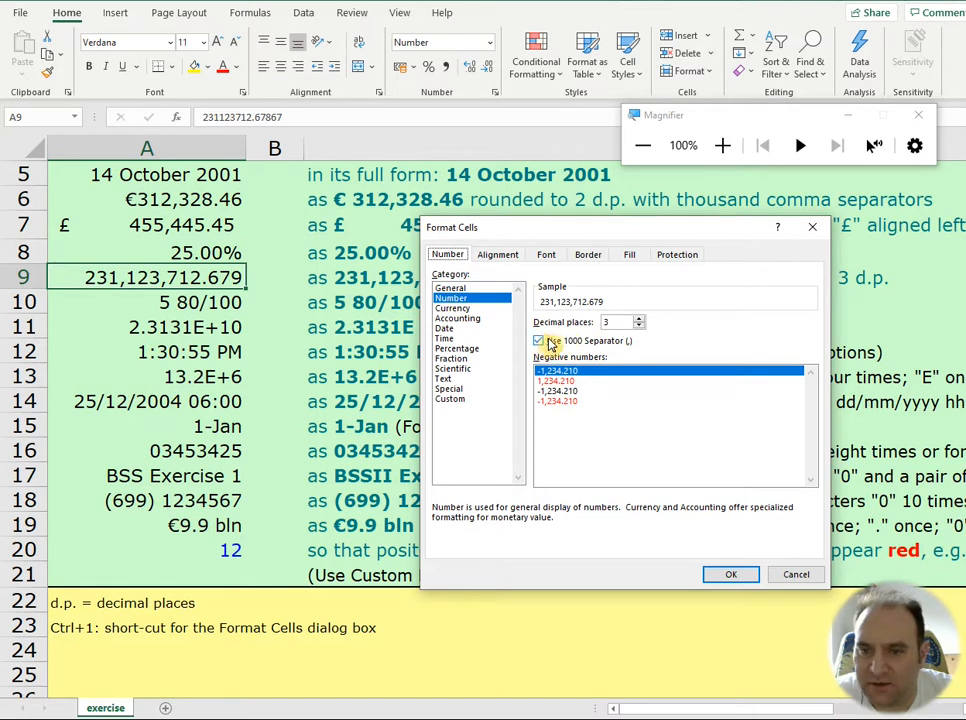
pyautogui.click(730, 573)
# Step: Examine the fraction type of A10 and the scientific decimal places of A11, moving the formatting dialog below row 11
pyautogui.click(197, 293)
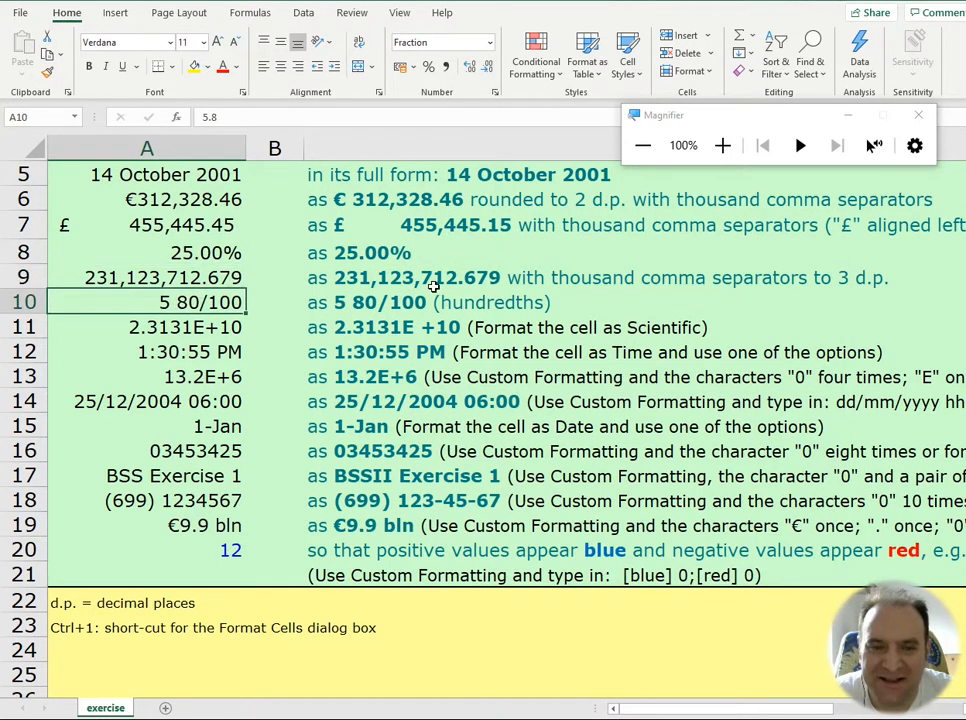
pyautogui.hotkey('ctrl', '1')
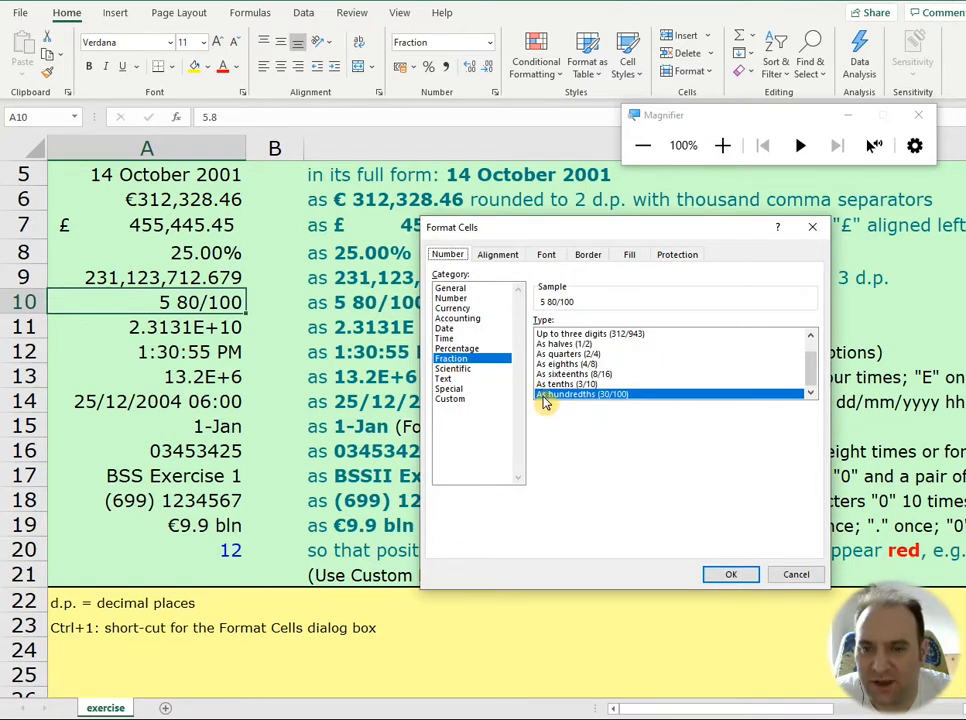
pyautogui.click(742, 577)
pyautogui.click(212, 333)
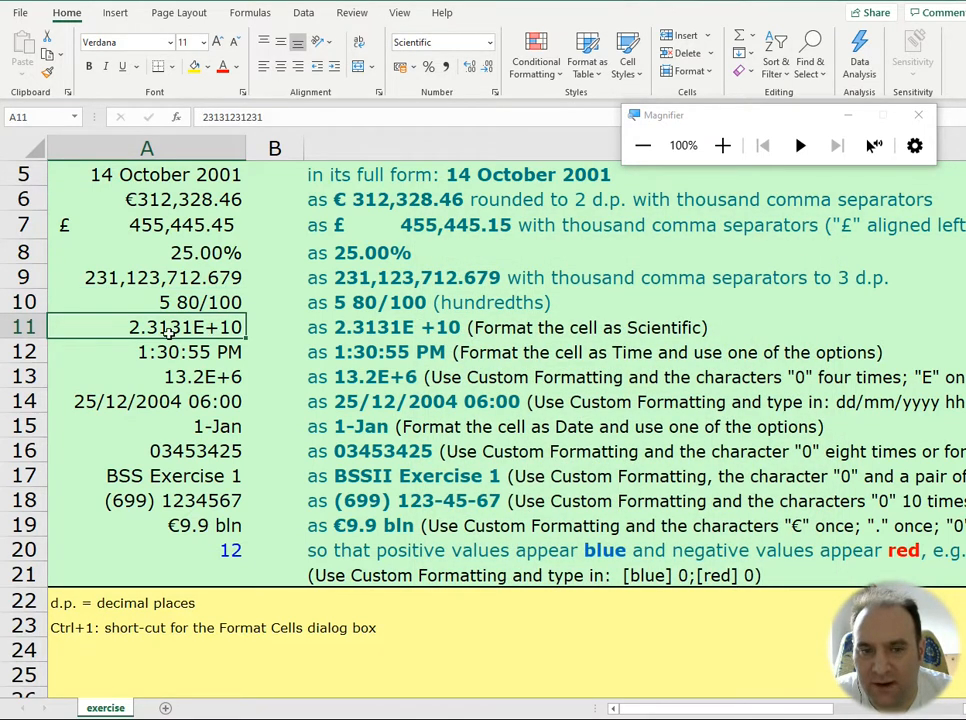
pyautogui.hotkey('ctrl', '1')
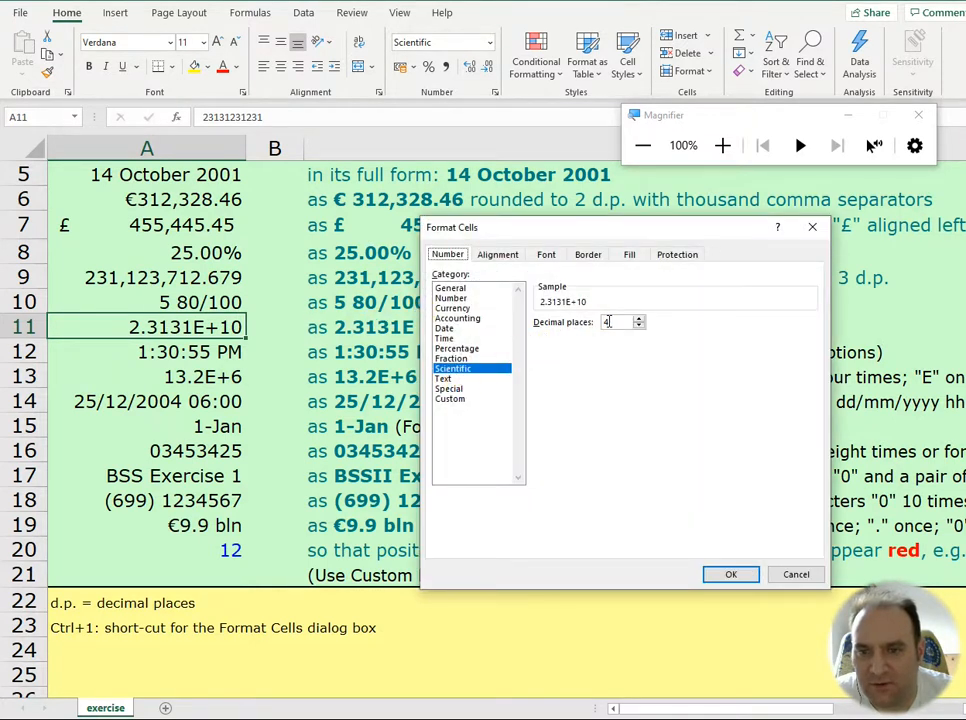
pyautogui.moveTo(582, 229); pyautogui.dragTo(489, 353)
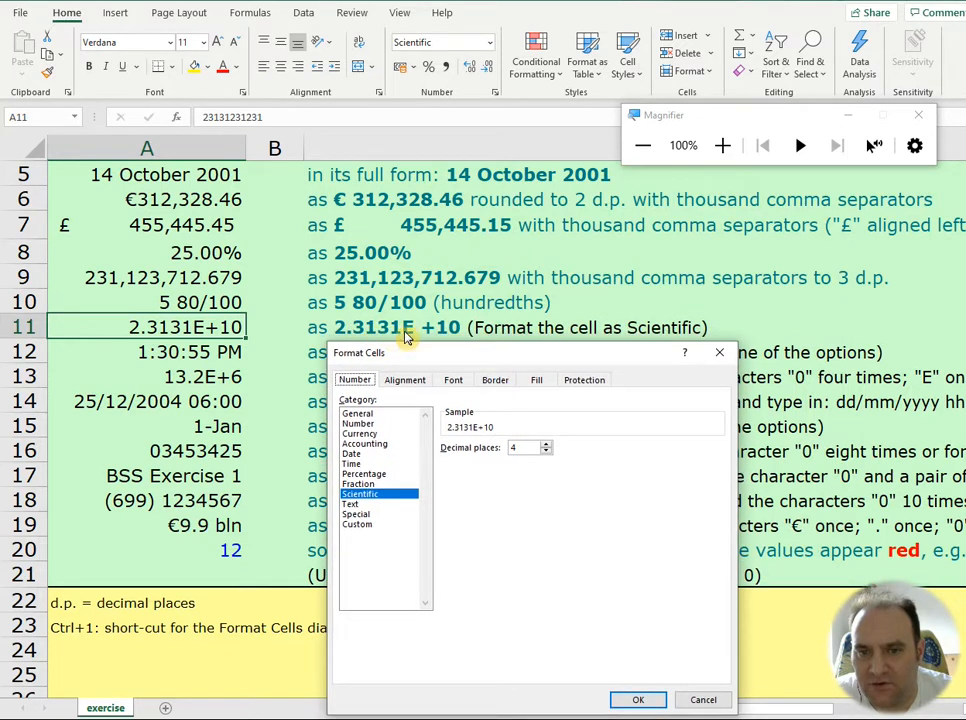
pyautogui.click(637, 699)
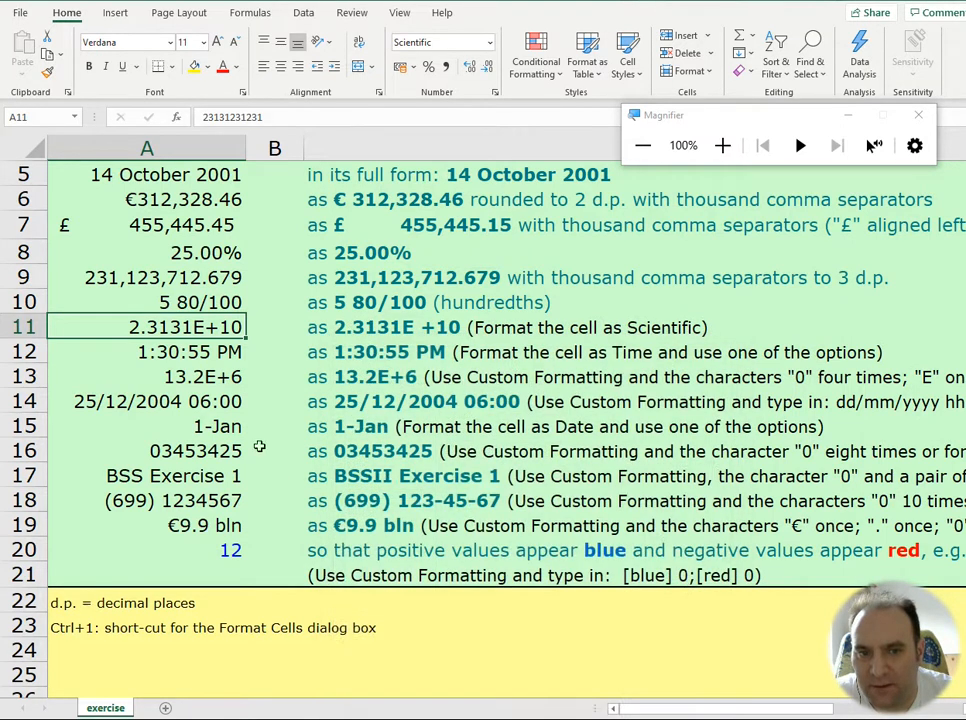
# Step: Review the time format options for A12, moving the formatting dialog clear of column A
pyautogui.click(200, 351)
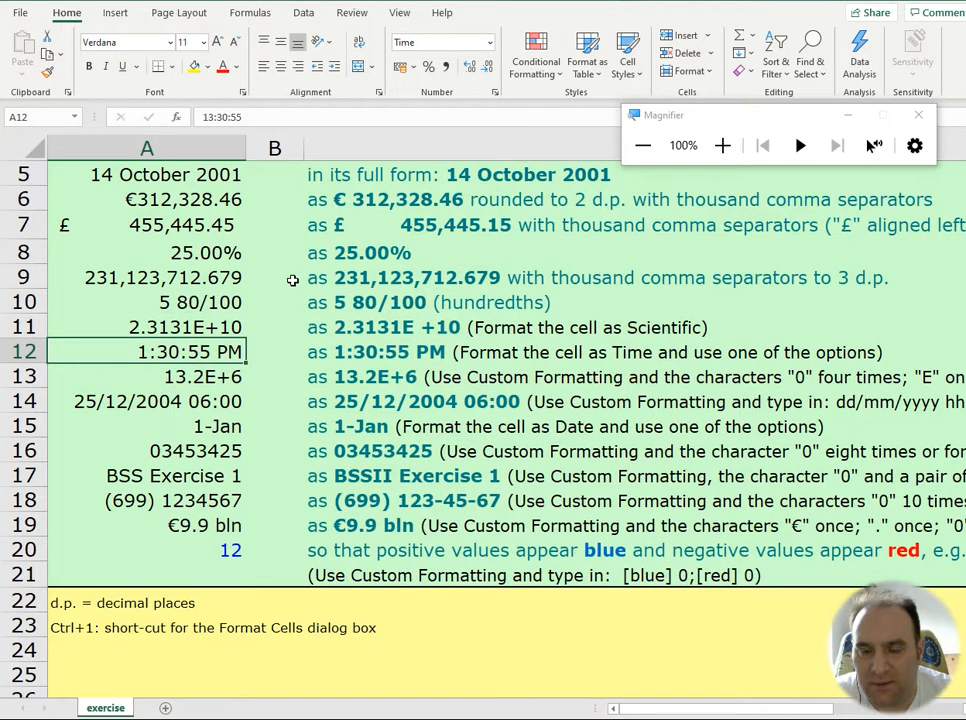
pyautogui.hotkey('ctrl', '1')
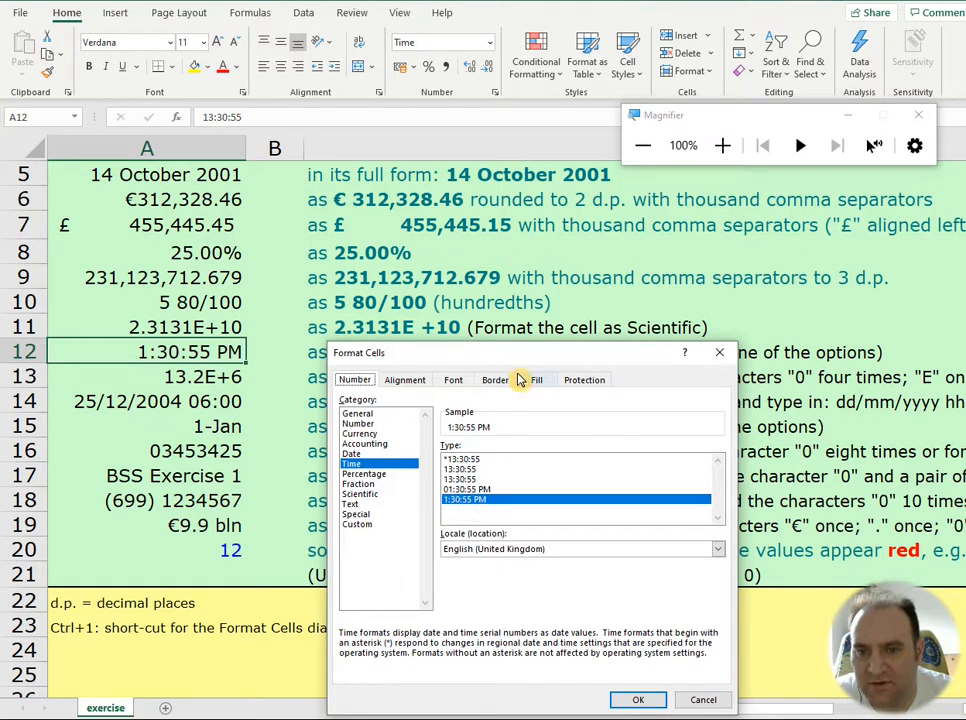
pyautogui.moveTo(516, 358); pyautogui.dragTo(638, 243)
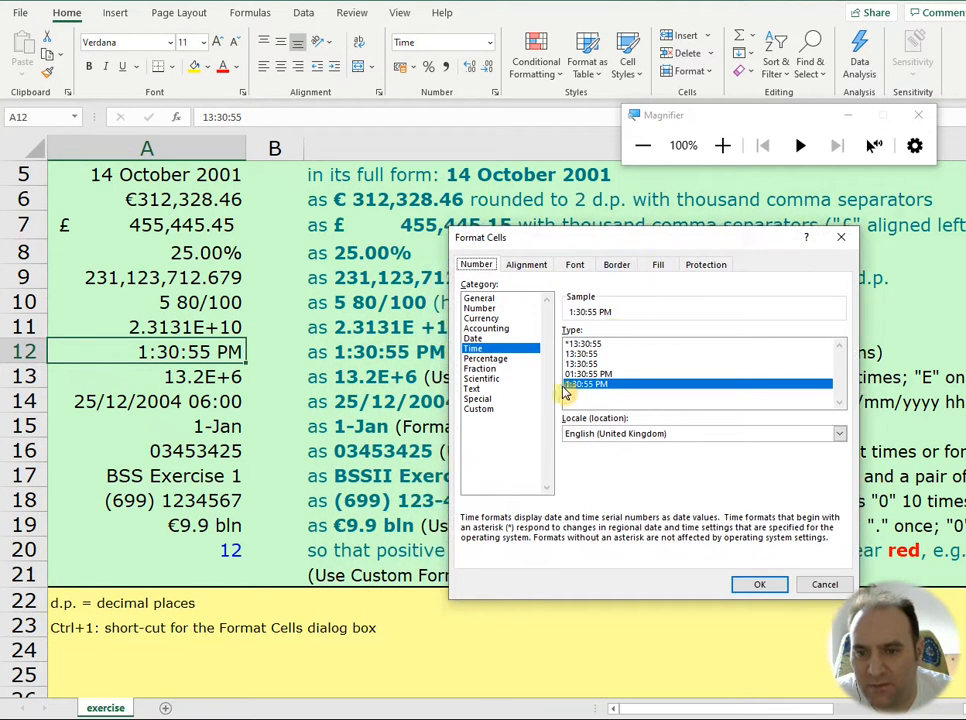
pyautogui.click(752, 586)
# Step: Examine the custom format code of A13, highlighting its leading characters, and keep the code as it is
pyautogui.press('Return')
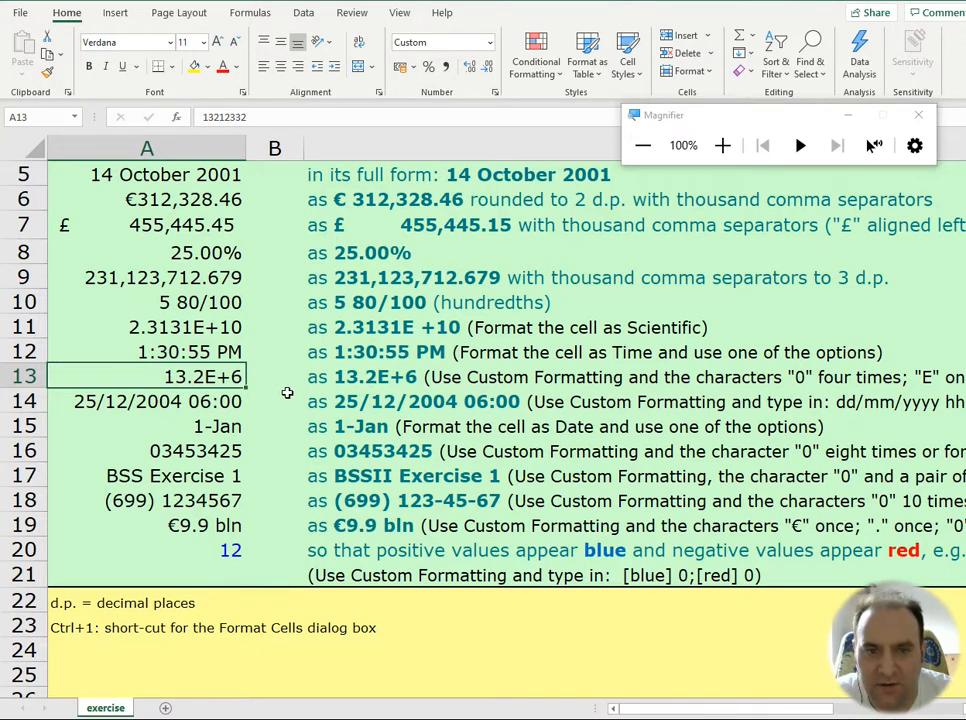
pyautogui.hotkey('ctrl', '1')
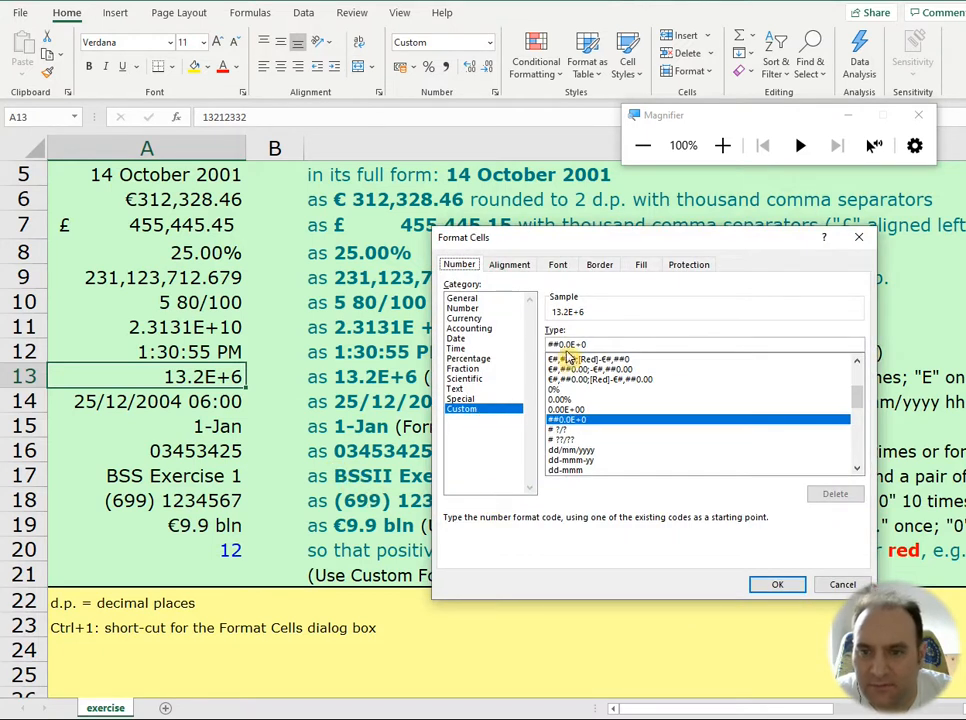
pyautogui.moveTo(558, 344); pyautogui.dragTo(545, 344)
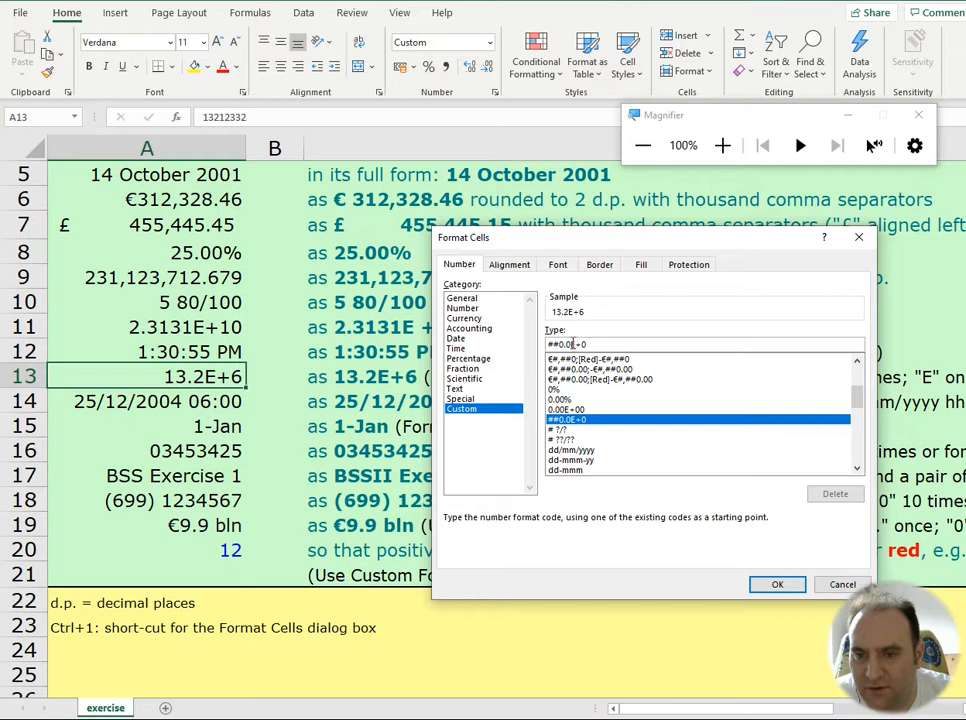
pyautogui.click(596, 344)
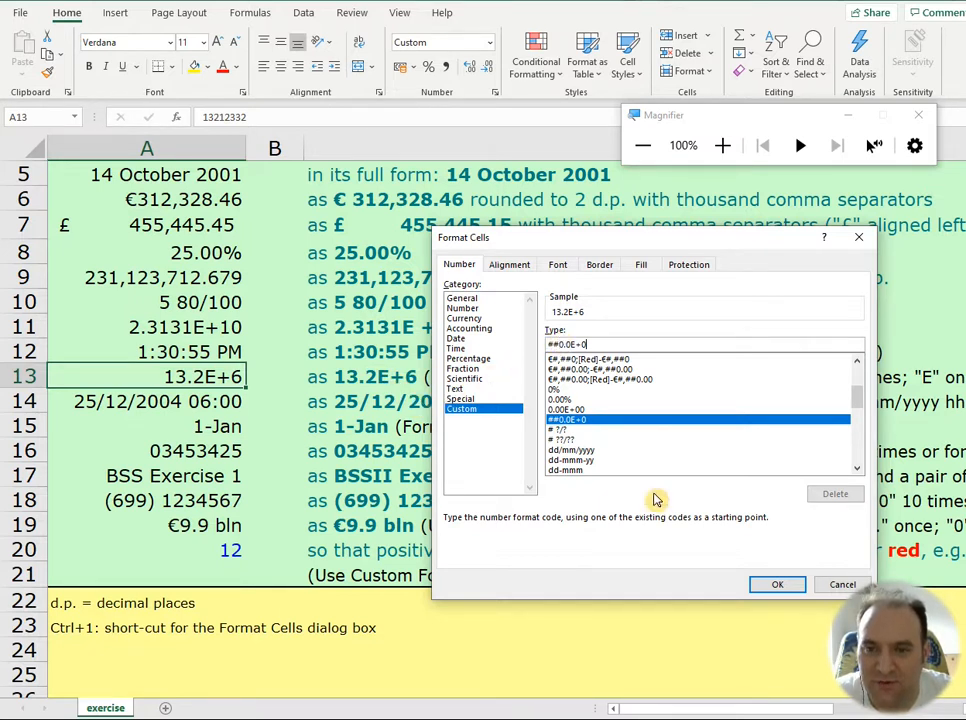
pyautogui.click(776, 586)
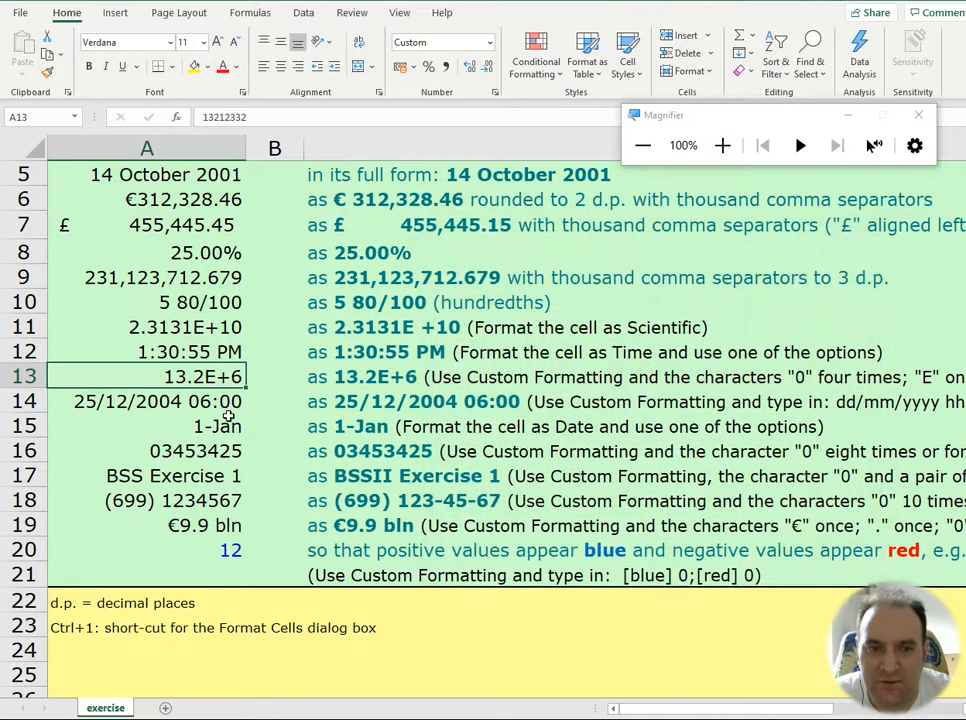
# Step: Examine the custom date and time format code of A14 and keep it as it is
pyautogui.click(211, 402)
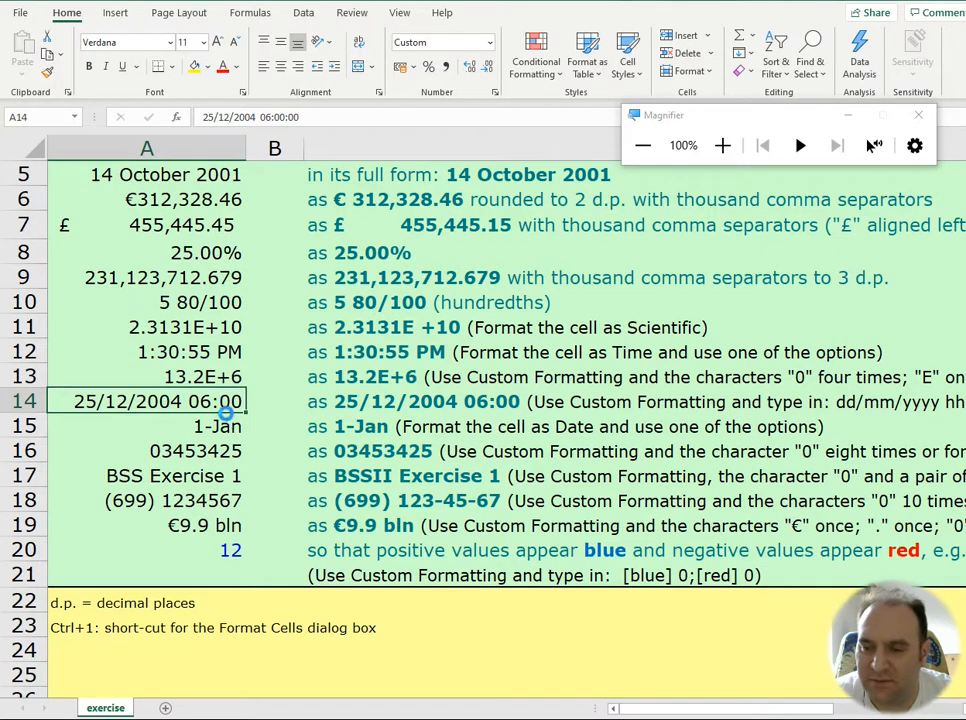
pyautogui.hotkey('ctrl', '1')
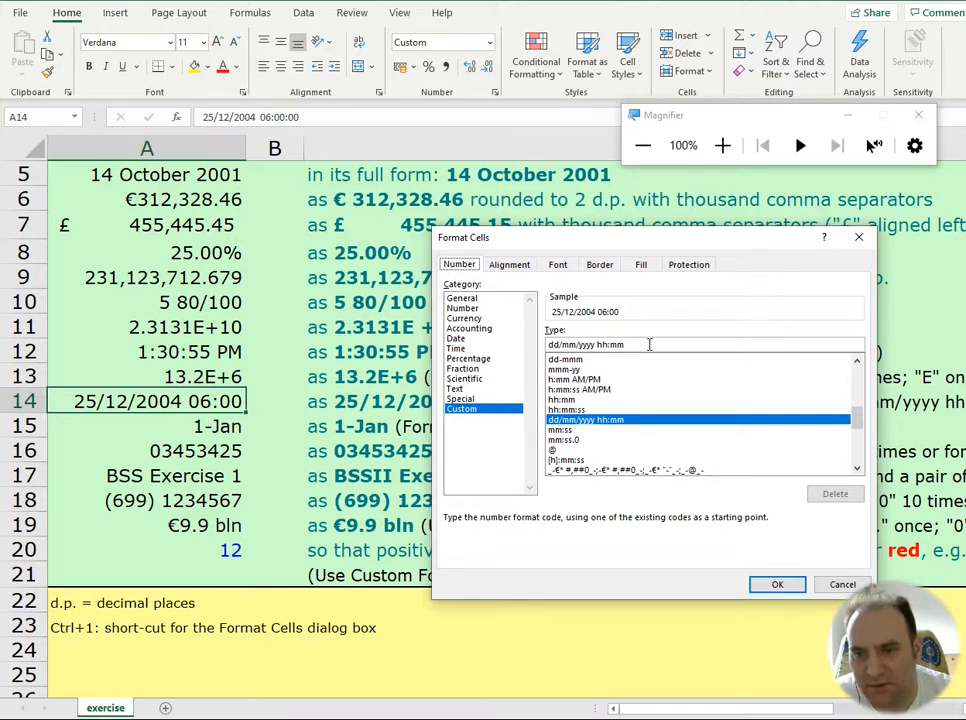
pyautogui.click(780, 584)
pyautogui.click(238, 450)
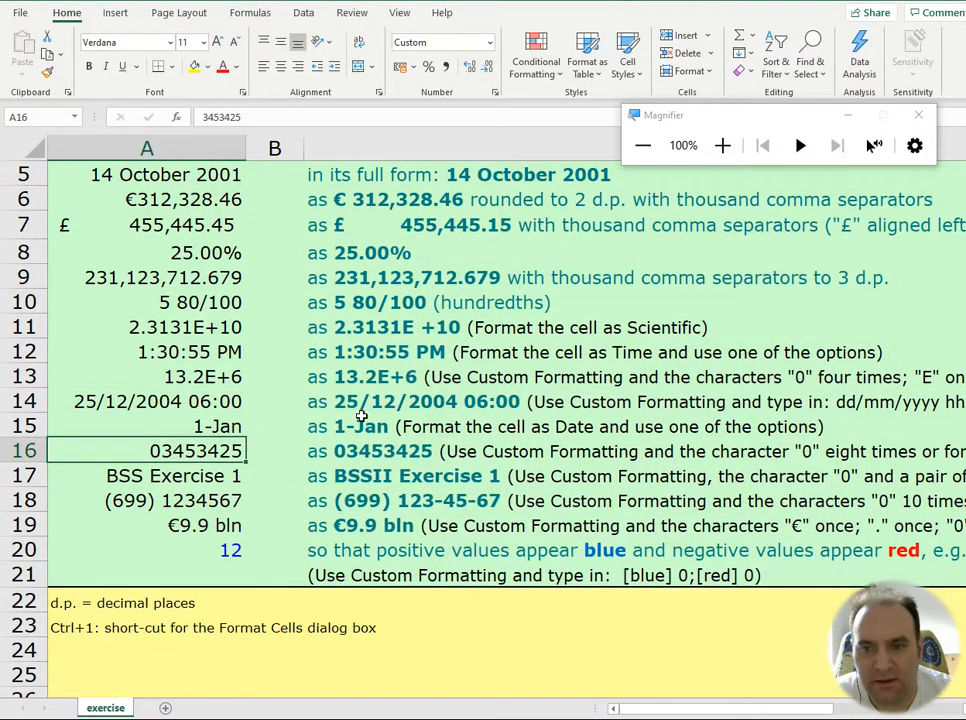
pyautogui.hotkey('ctrl', '1')
pyautogui.press('Escape')
# Step: Switch A15's date format to the English (United Kingdom) locale with the 14/3/12 type
pyautogui.click(210, 426)
pyautogui.hotkey('ctrl', '1')
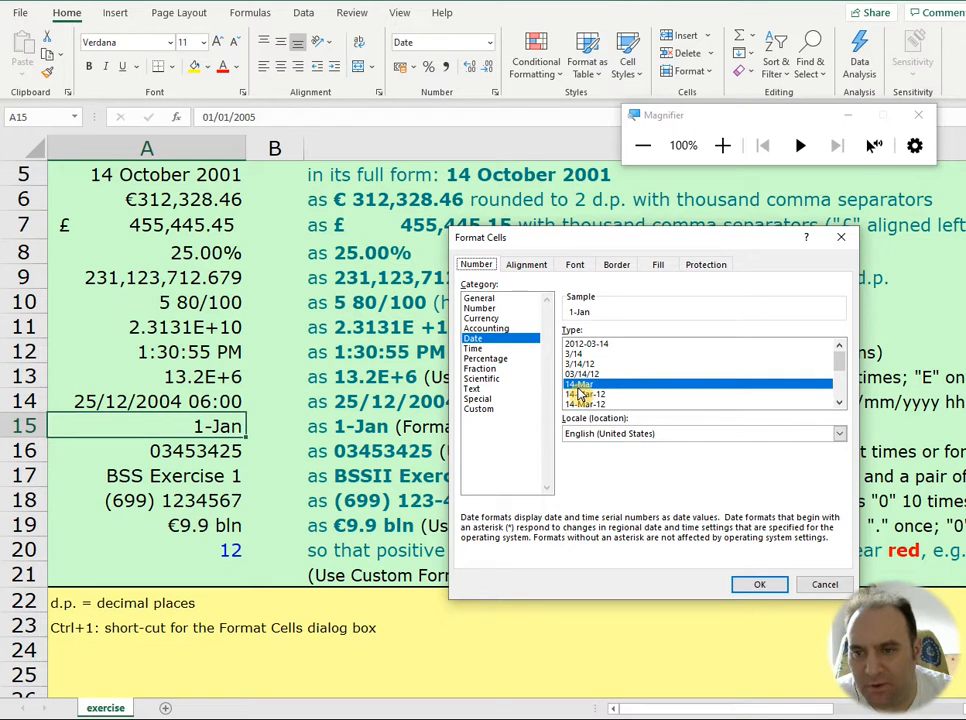
pyautogui.click(840, 440)
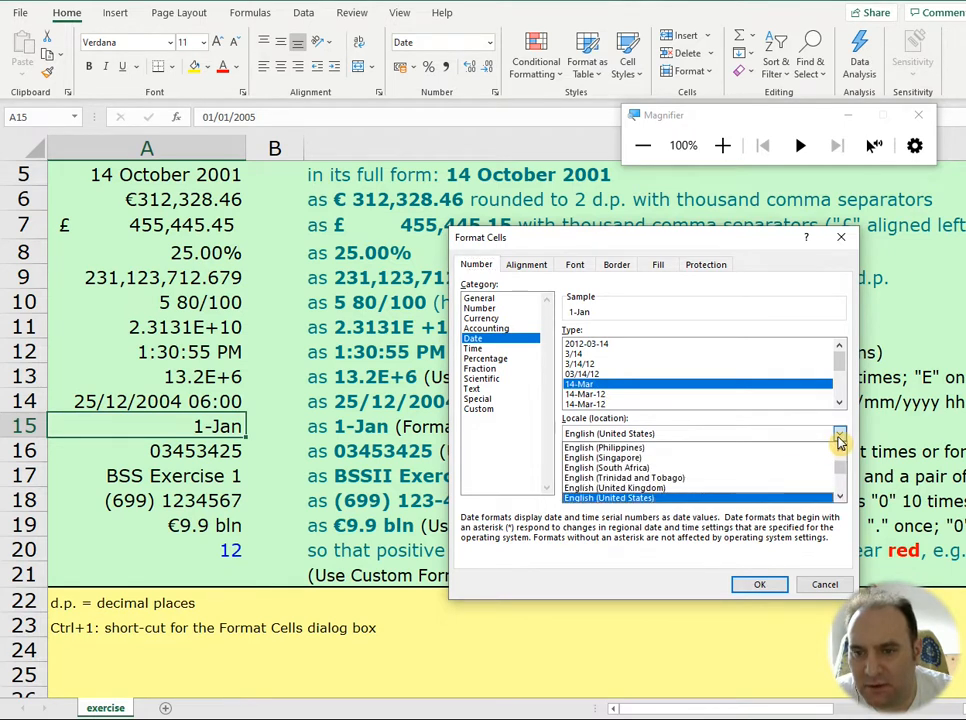
pyautogui.click(820, 489)
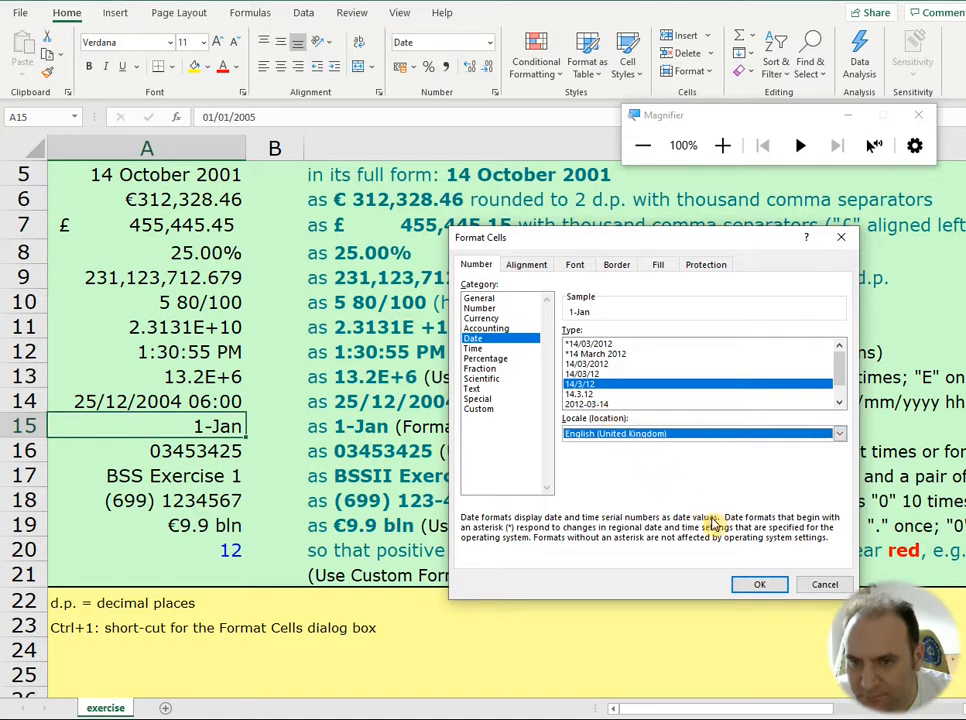
pyautogui.click(760, 585)
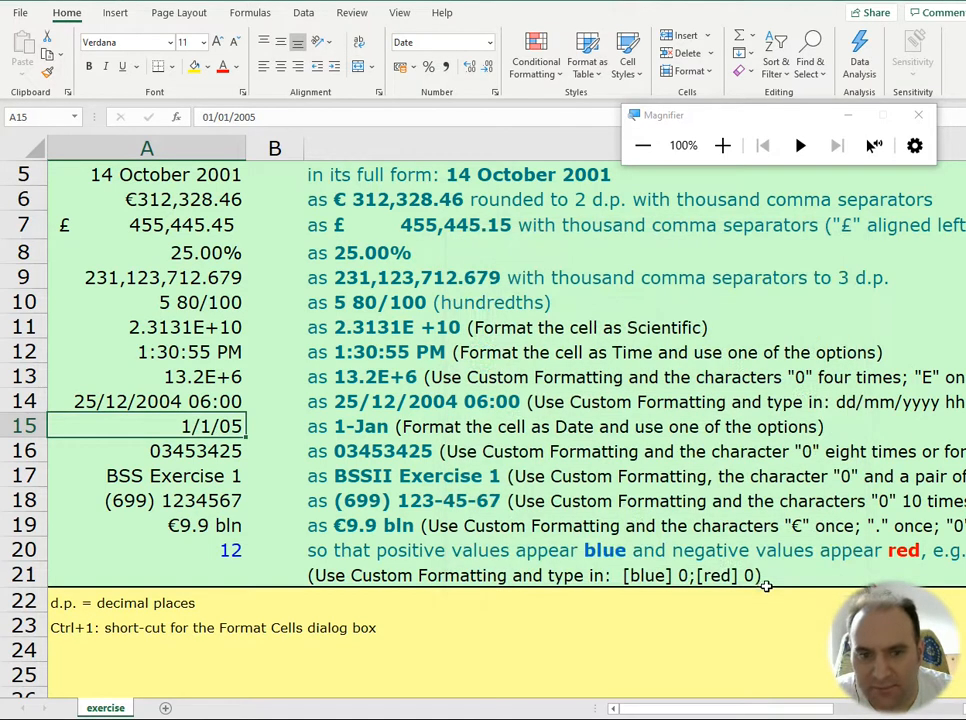
# Step: Replace A15's date format with the custom format code d-mmm
pyautogui.hotkey('ctrl', '1')
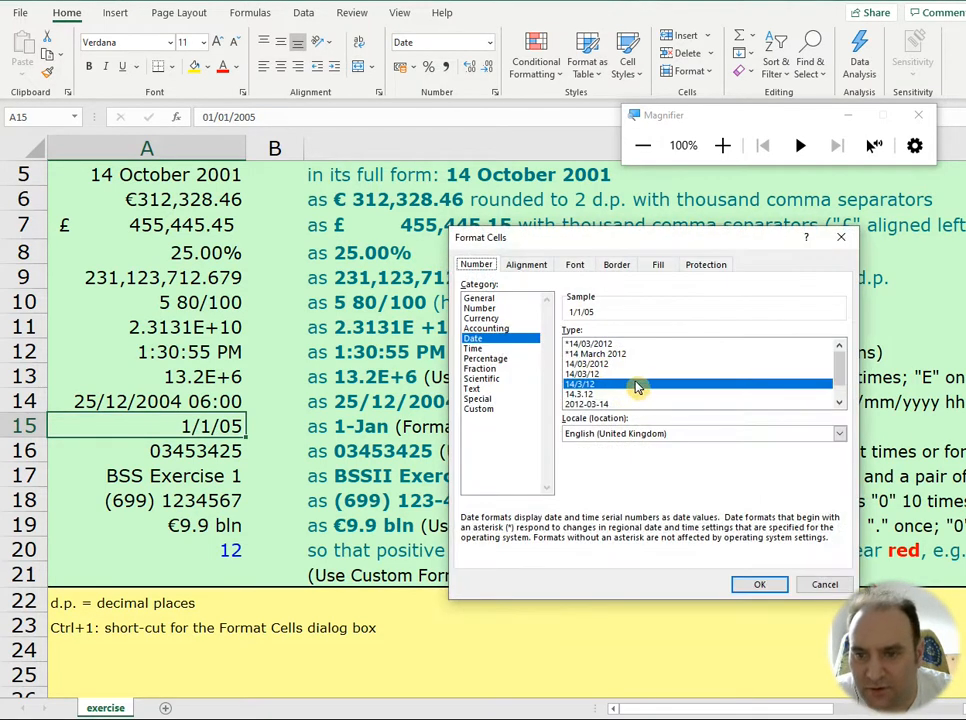
pyautogui.scroll(-1, 634, 386)
pyautogui.scroll(1, 634, 390)
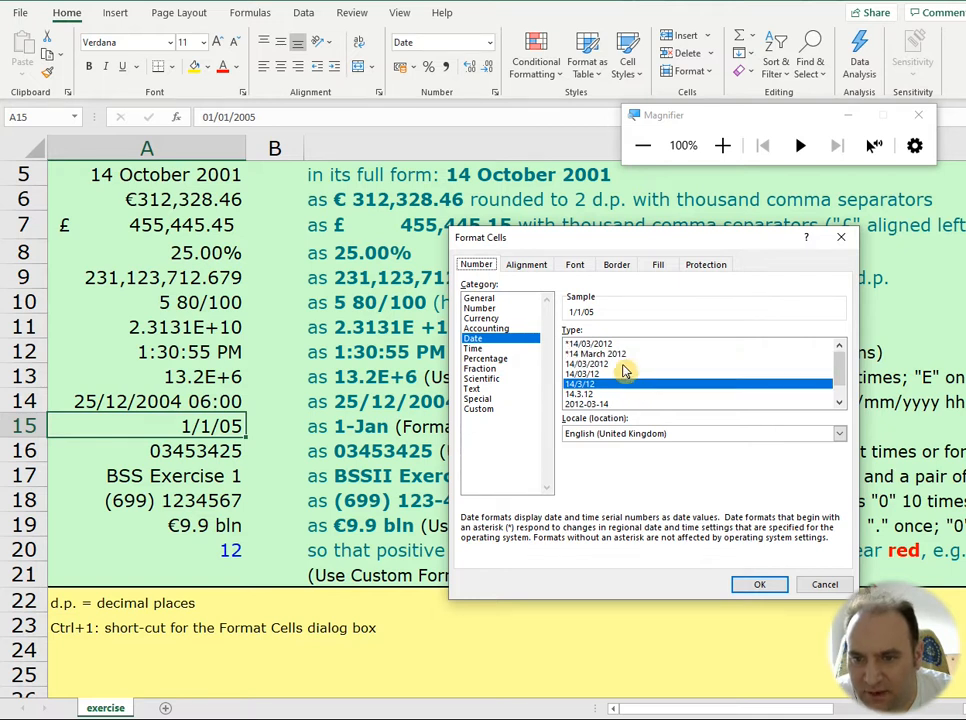
pyautogui.scroll(-1, 628, 382)
pyautogui.click(644, 436)
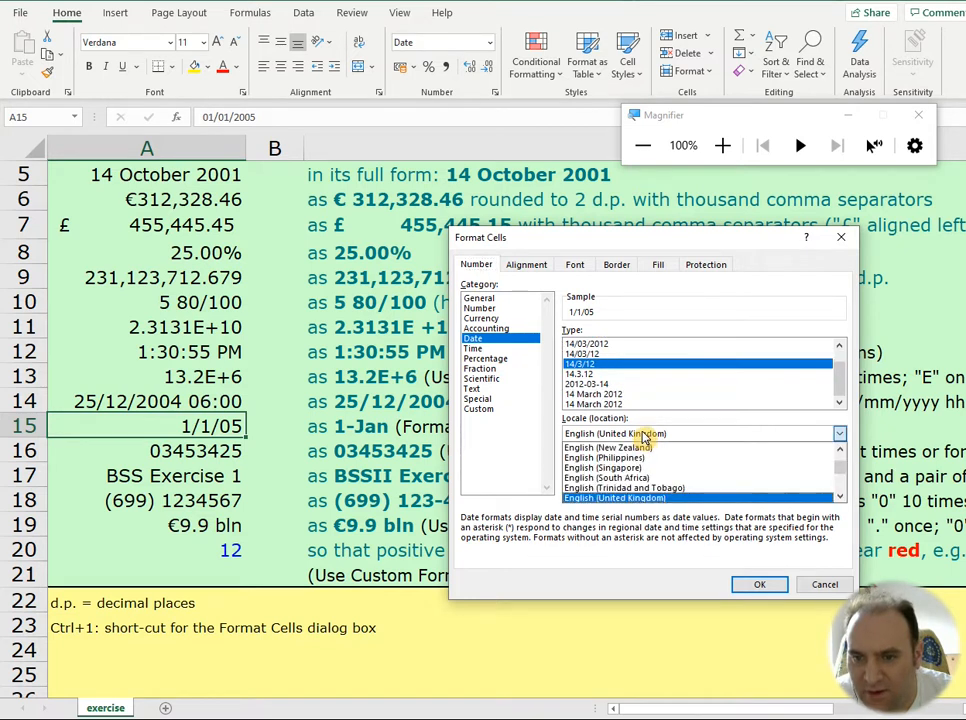
pyautogui.click(479, 408)
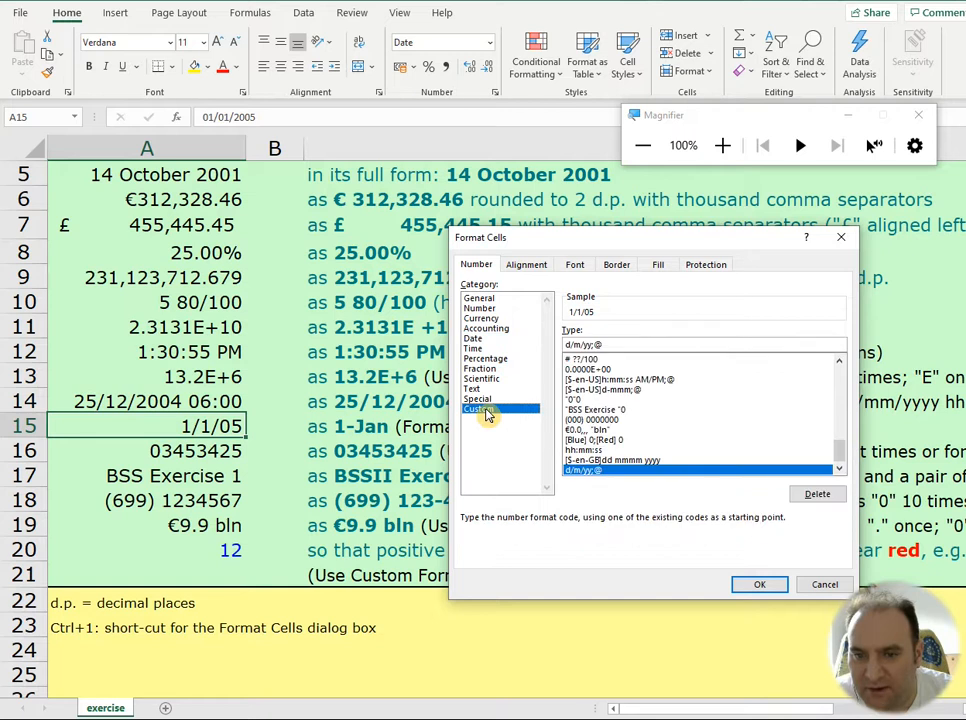
pyautogui.moveTo(622, 345); pyautogui.dragTo(522, 339)
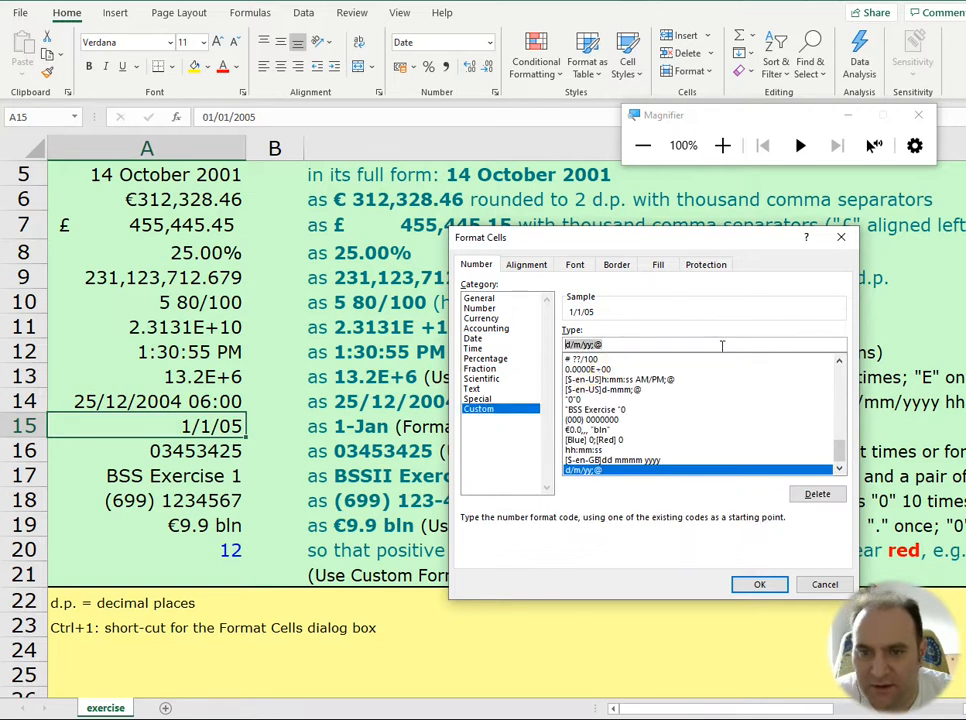
pyautogui.press('BackSpace')
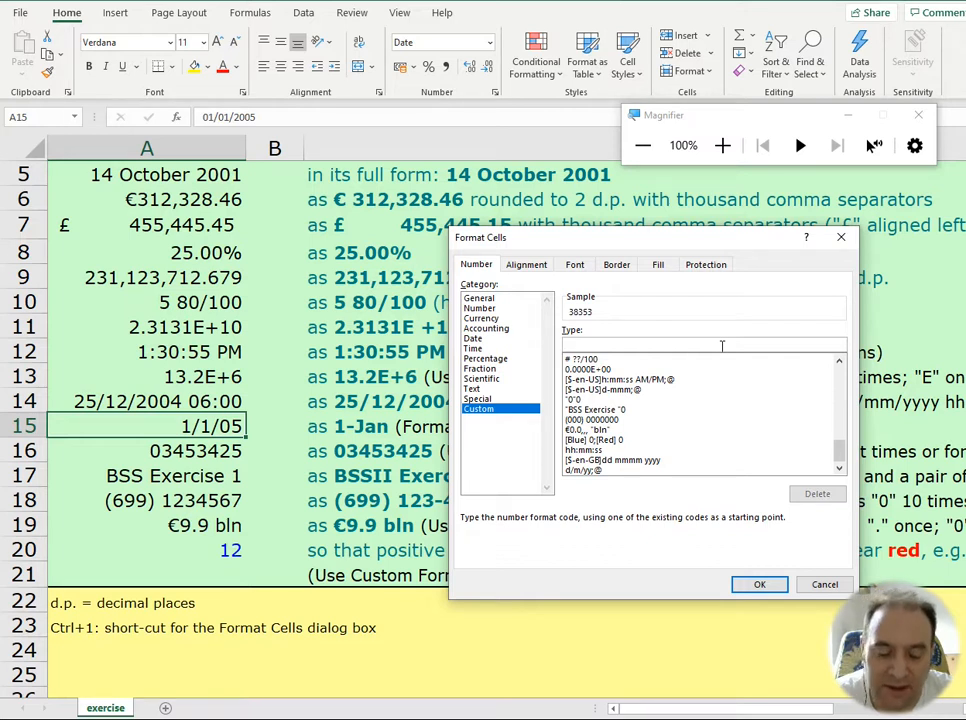
pyautogui.write('d-mmm')
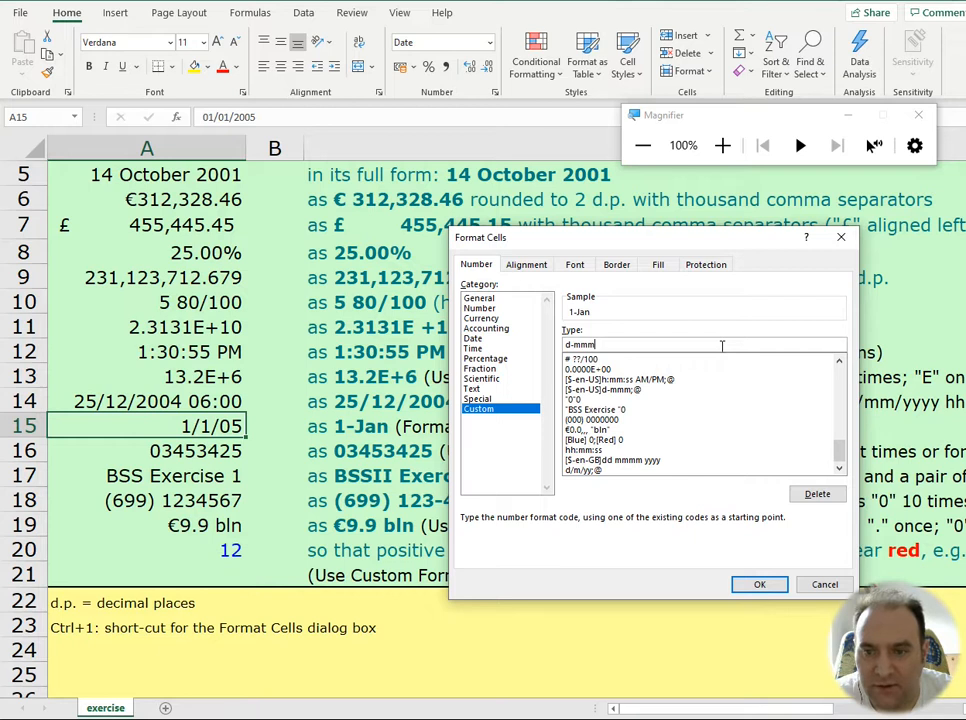
pyautogui.press('Return')
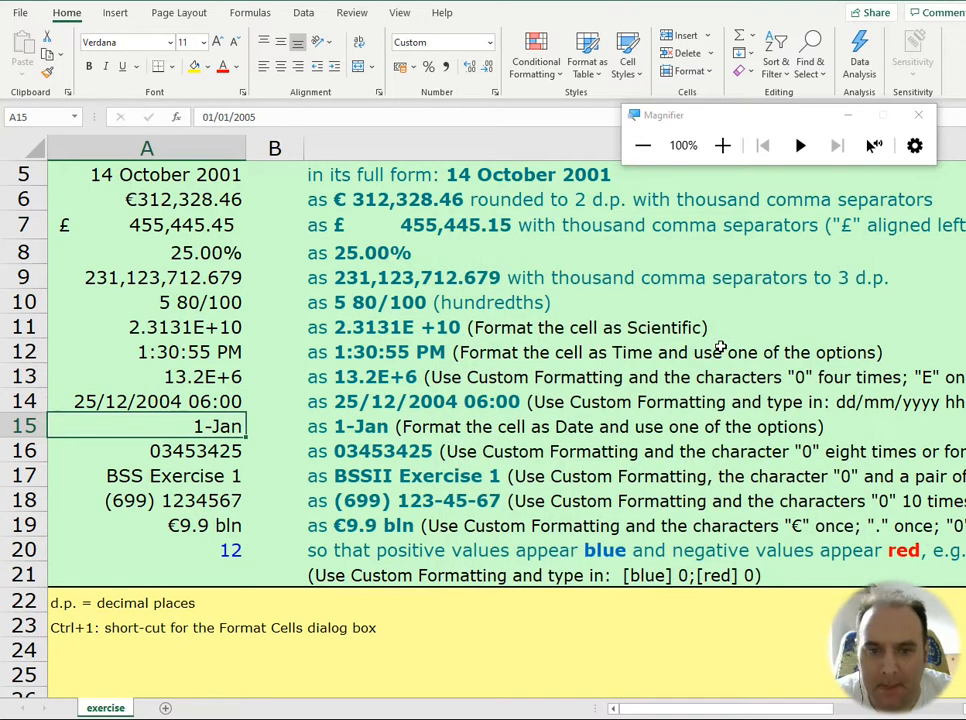
# Step: Examine the custom format code of A16, highlighting the whole code and its individual zeros, and keep the code as it is
pyautogui.press('Down')
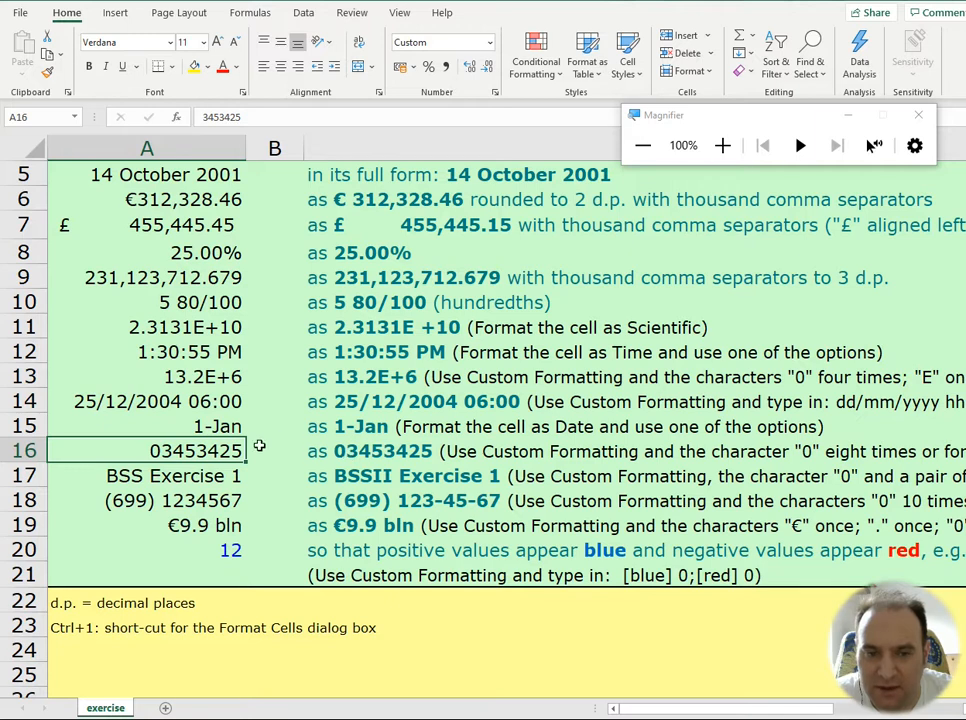
pyautogui.hotkey('ctrl', '1')
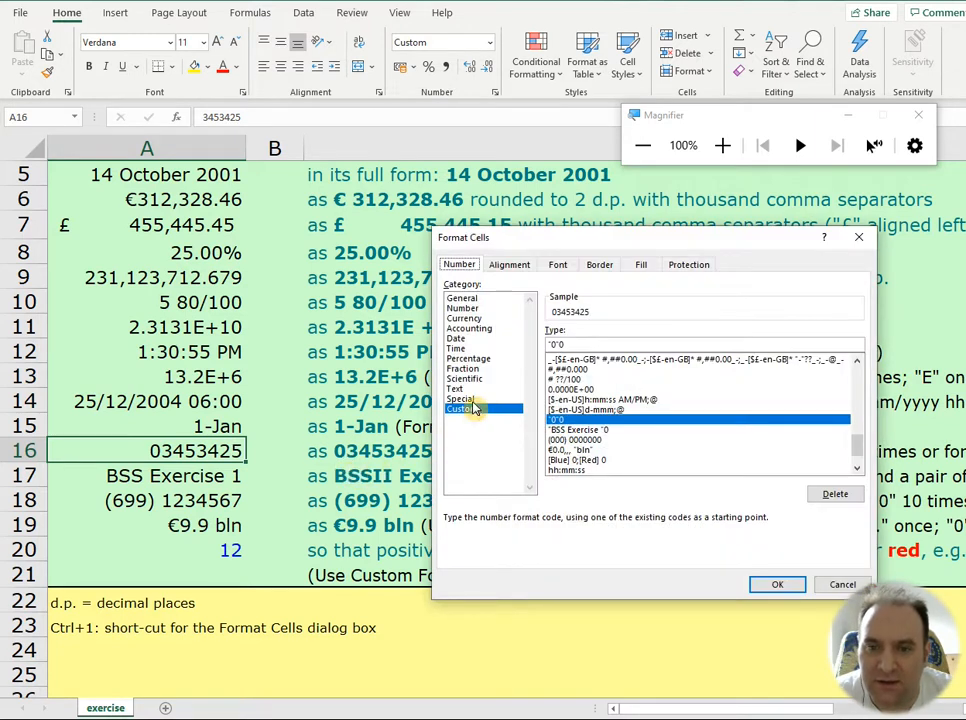
pyautogui.moveTo(579, 345); pyautogui.dragTo(536, 344)
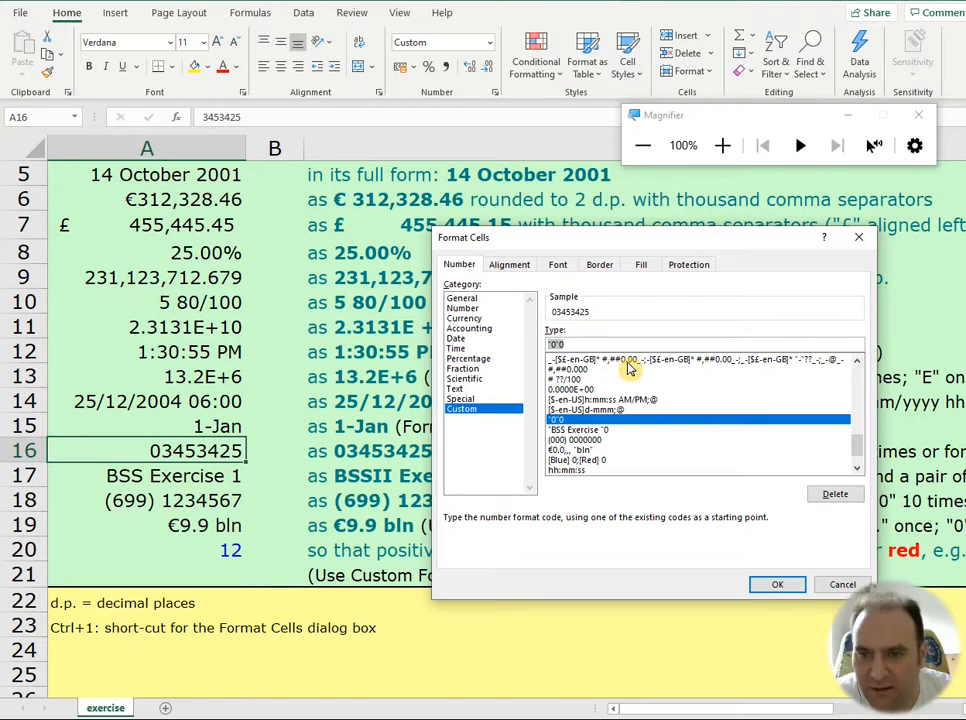
pyautogui.click(577, 344)
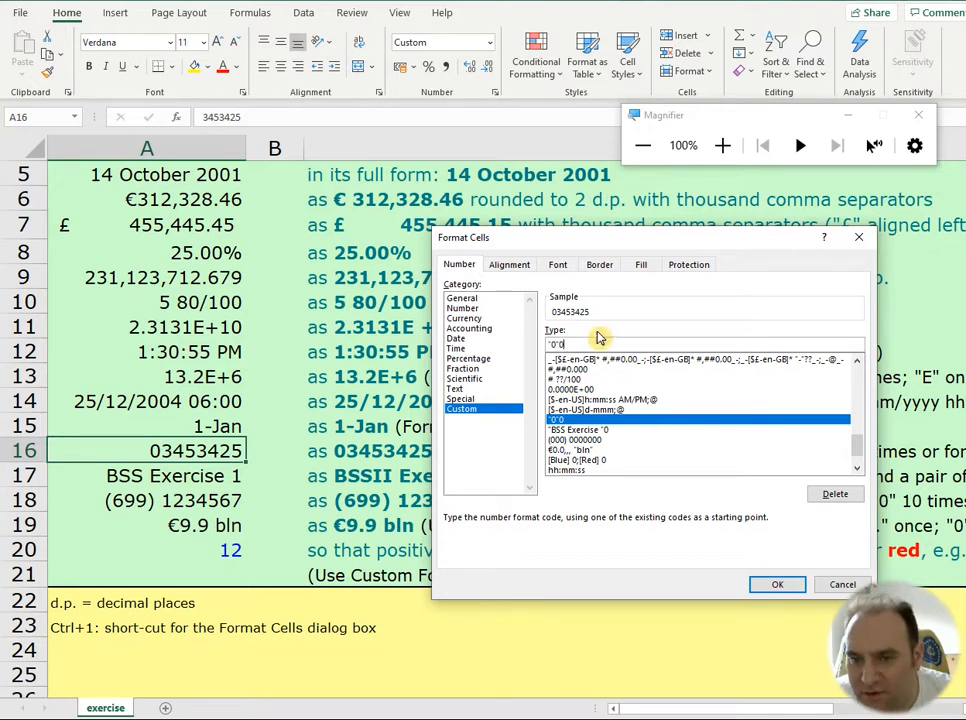
pyautogui.click(723, 145)
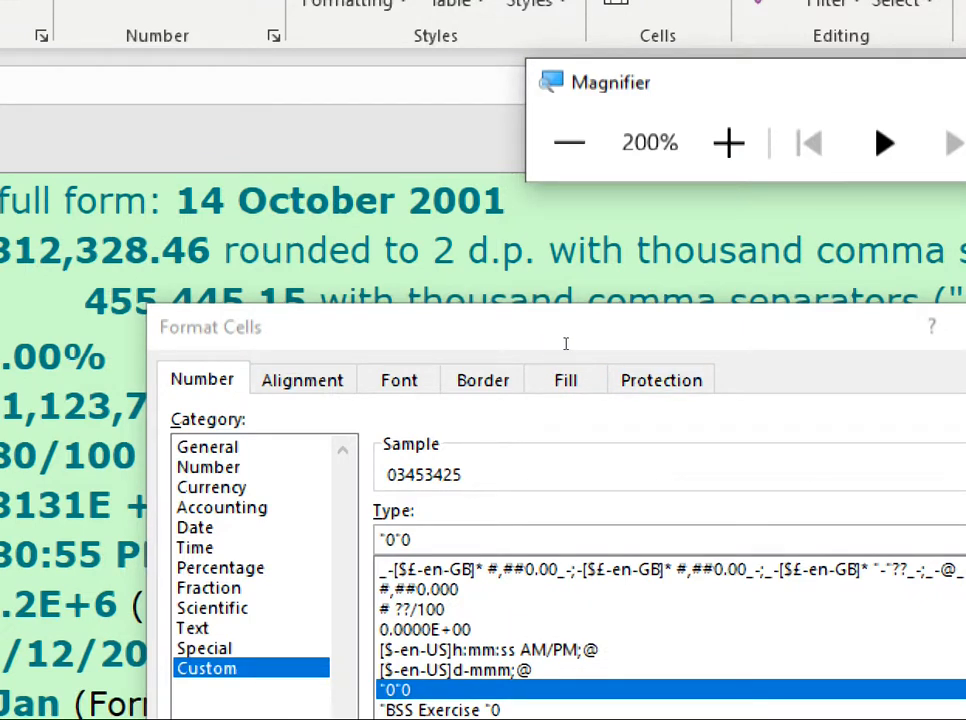
pyautogui.click(565, 343)
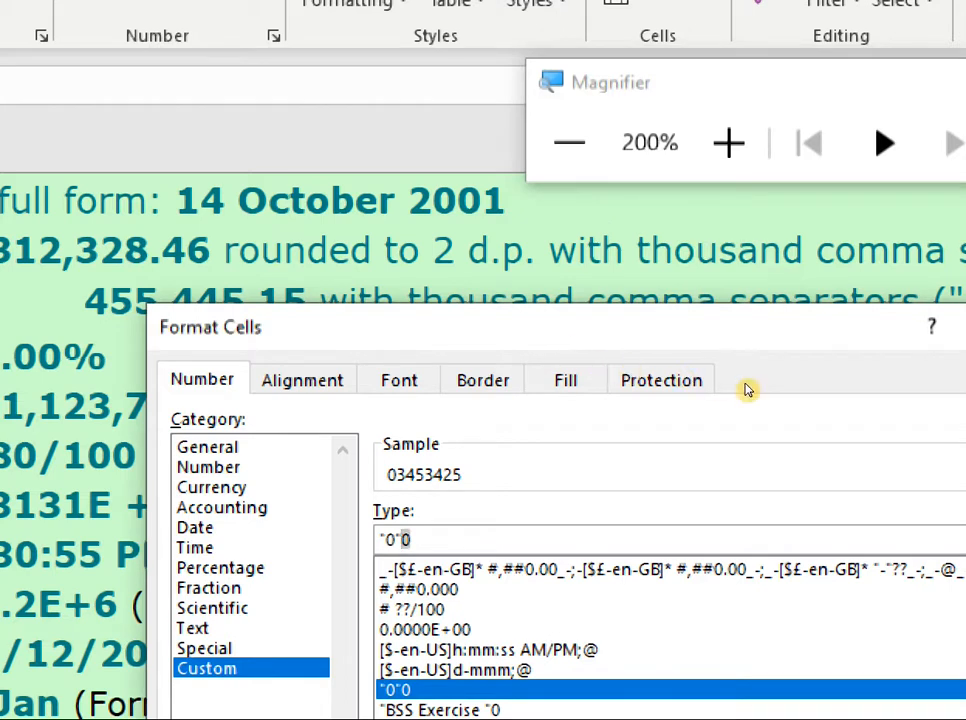
pyautogui.press('Left')
pyautogui.press('Left')
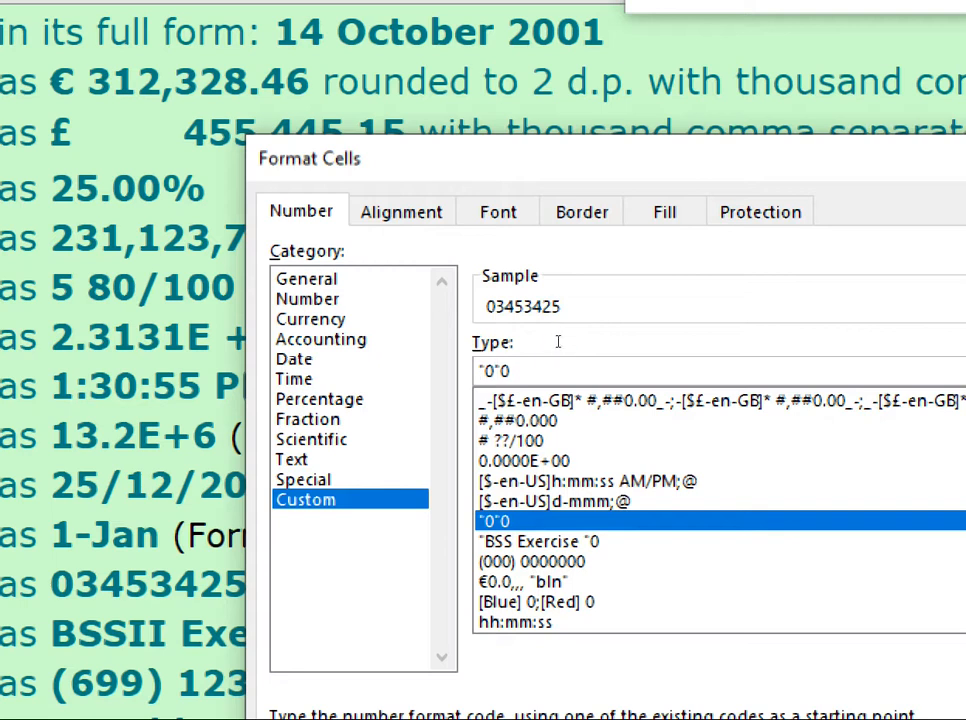
pyautogui.press('Left')
pyautogui.hotkey('shift', 'Left')
pyautogui.press('End')
pyautogui.hotkey('shift', 'Left')
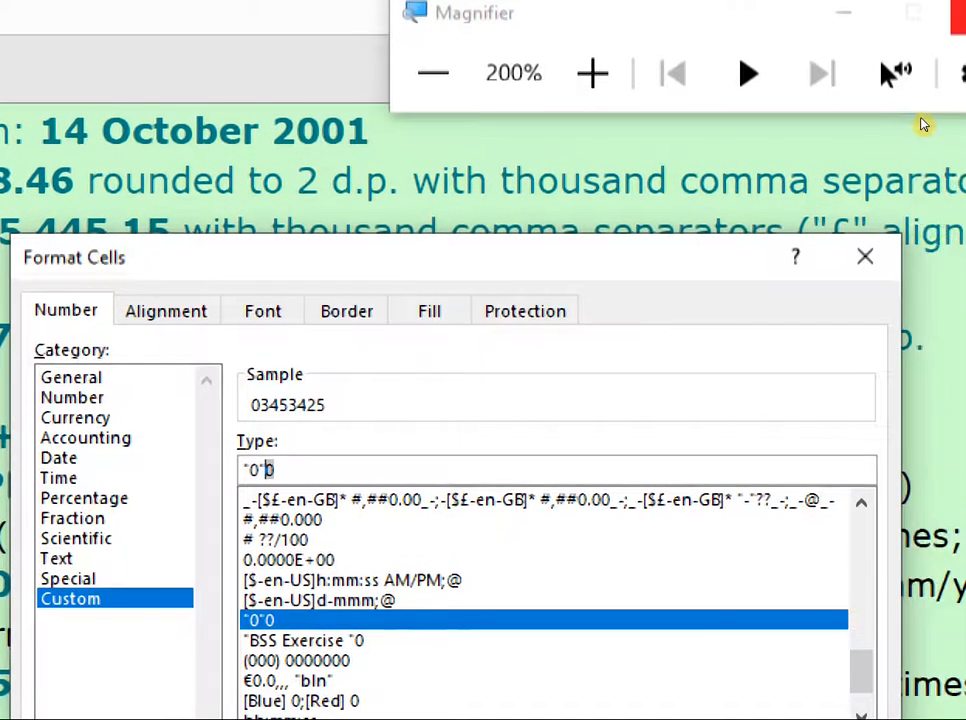
pyautogui.press('super+minus')
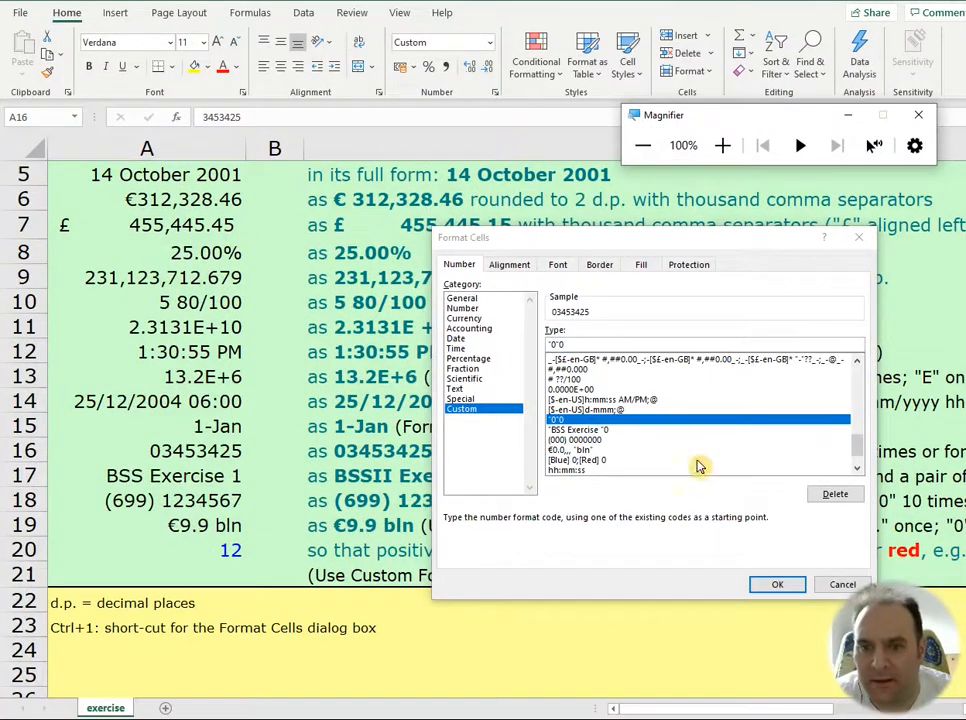
pyautogui.click(777, 584)
# Step: Change the value of A17 to 2, leaving its custom format in place
pyautogui.click(212, 478)
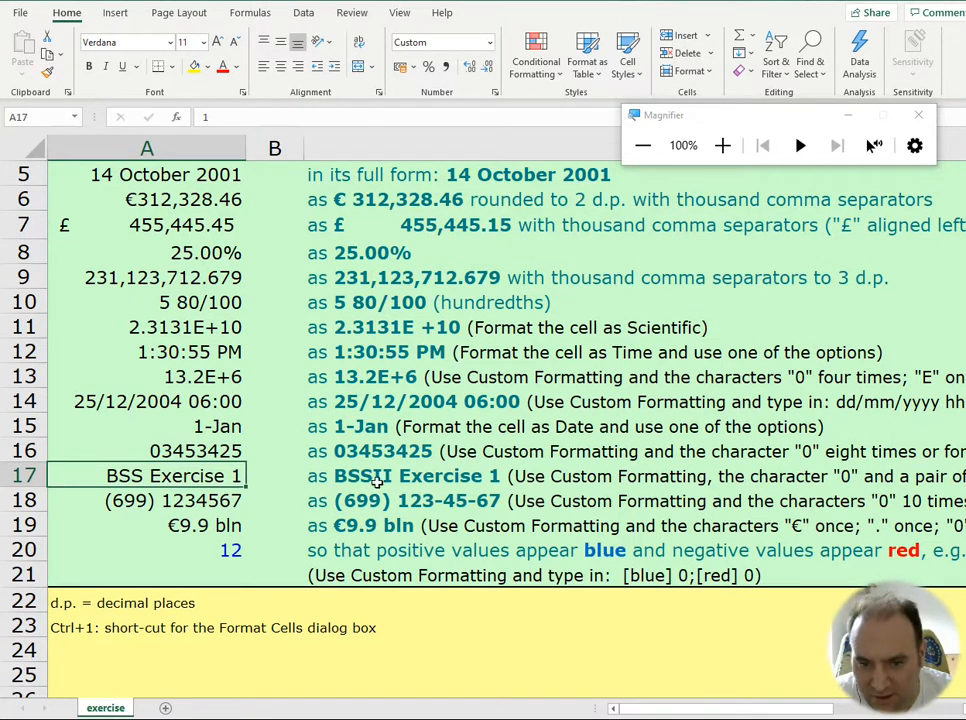
pyautogui.doubleClick(213, 478)
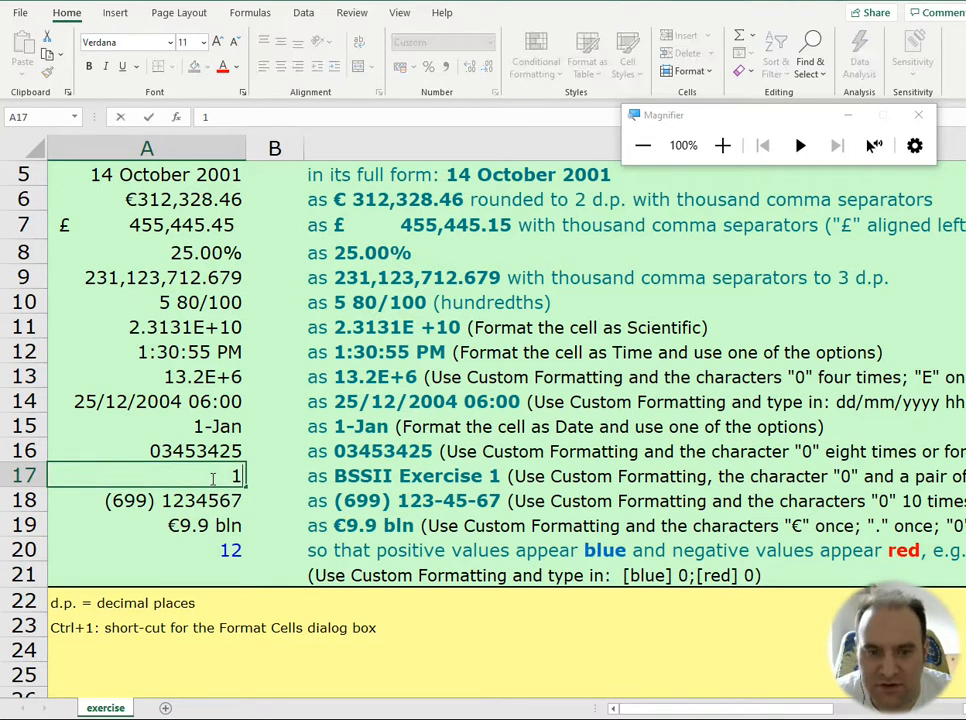
pyautogui.write('2')
pyautogui.press('Return')
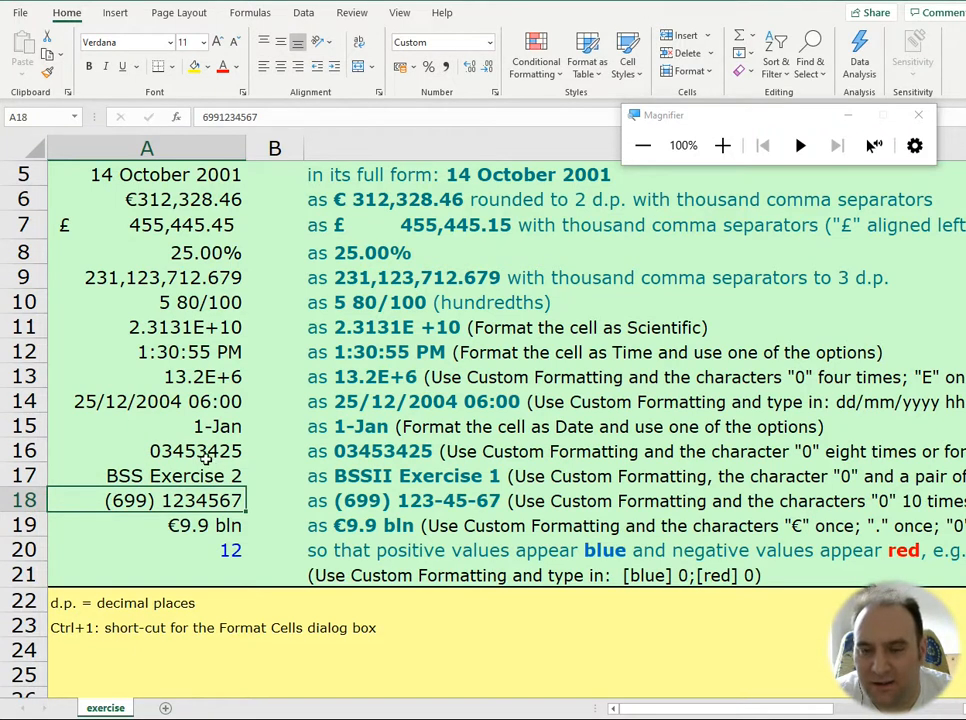
# Step: Examine the custom format code of A17, highlighting the quoted text before the zero, and keep the code as it is
pyautogui.click(155, 478)
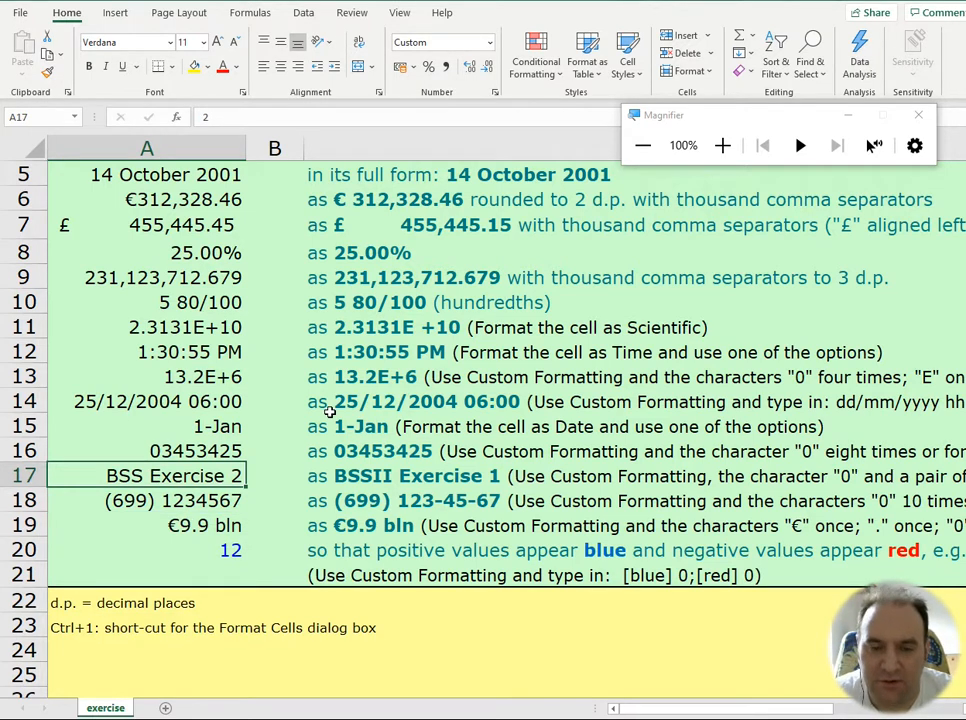
pyautogui.hotkey('ctrl', '1')
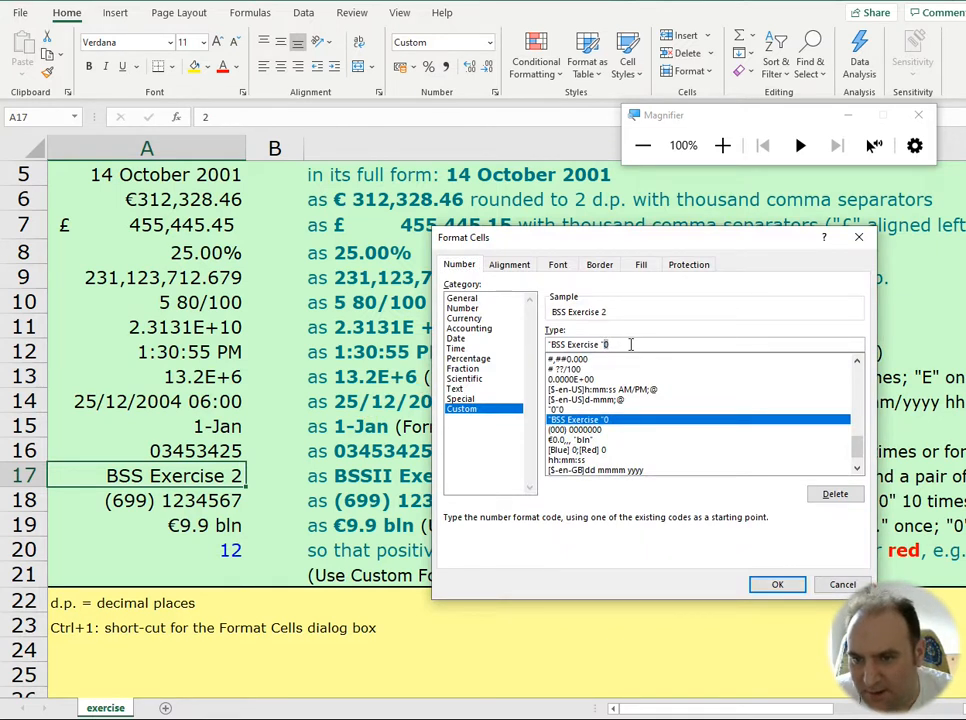
pyautogui.click(722, 145)
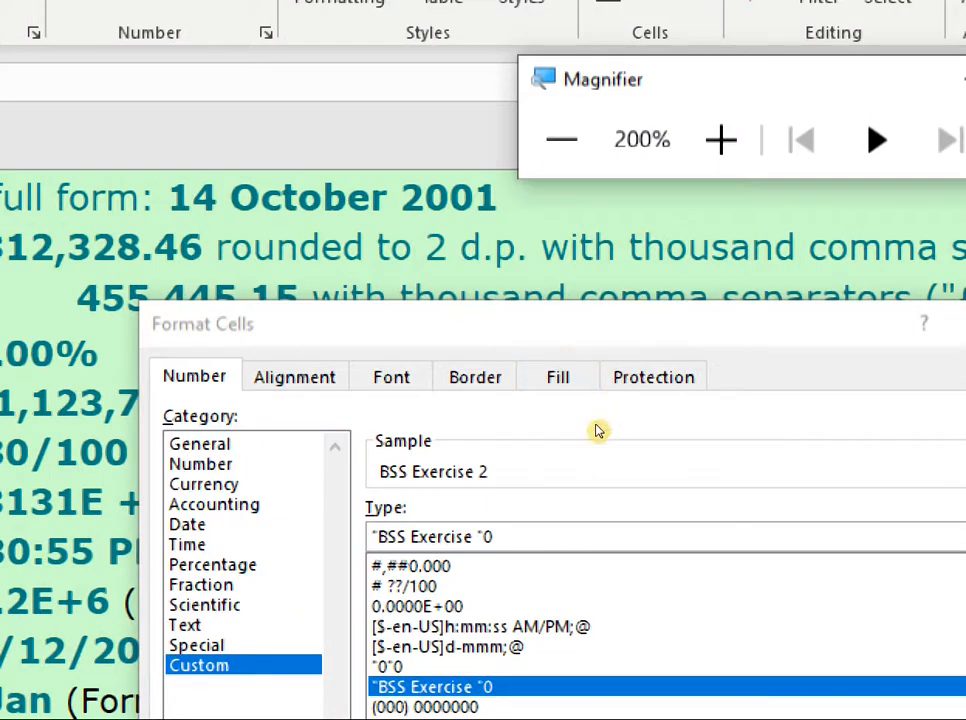
pyautogui.click(632, 345)
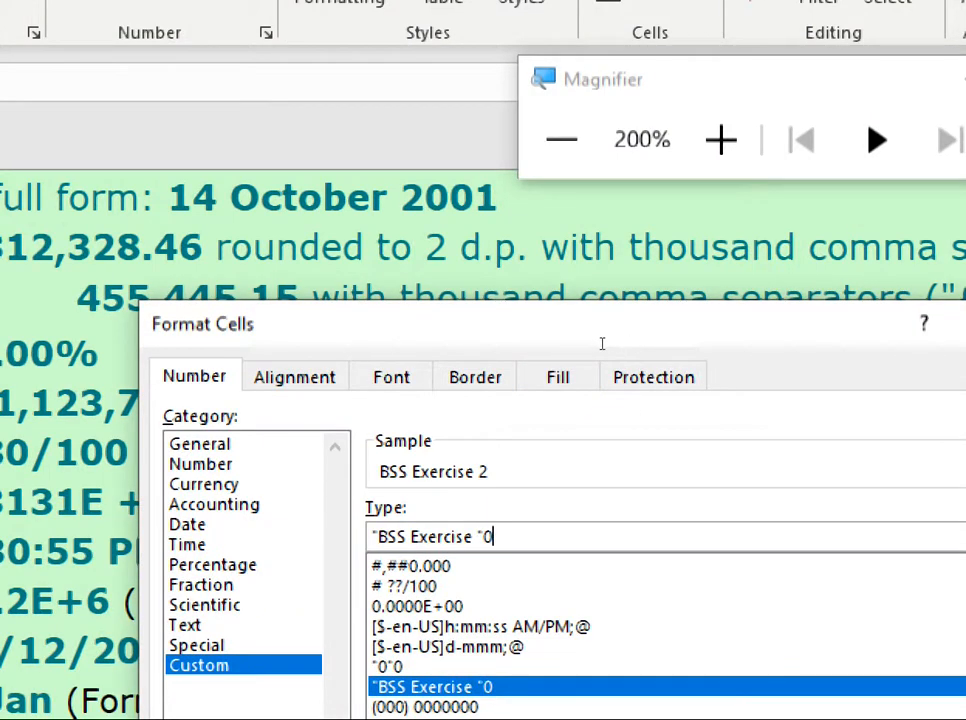
pyautogui.moveTo(604, 343); pyautogui.dragTo(543, 343)
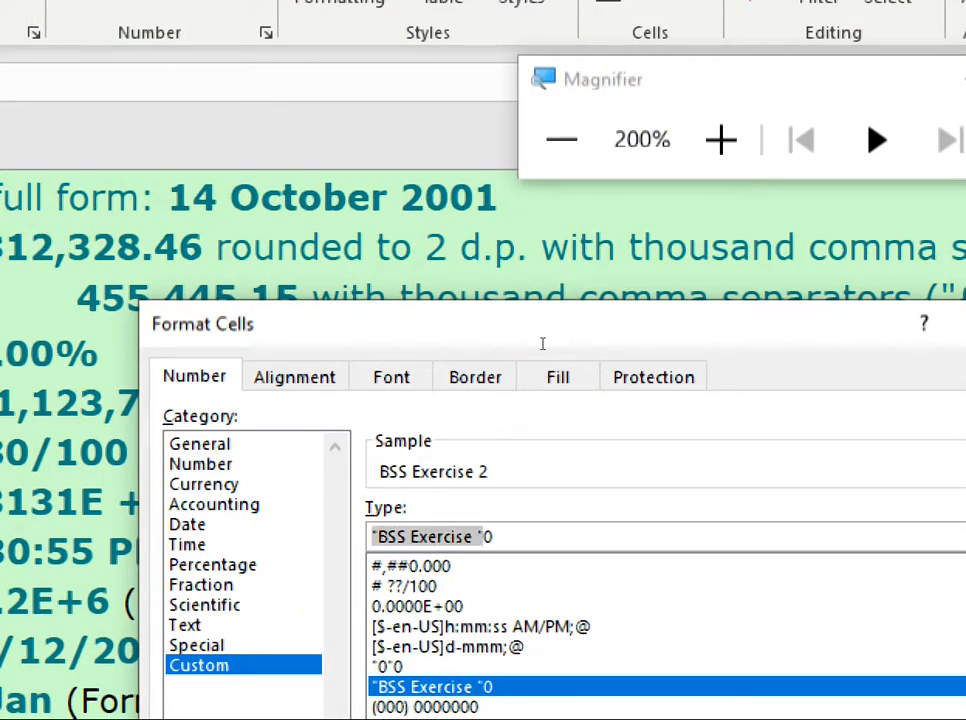
pyautogui.click(622, 345)
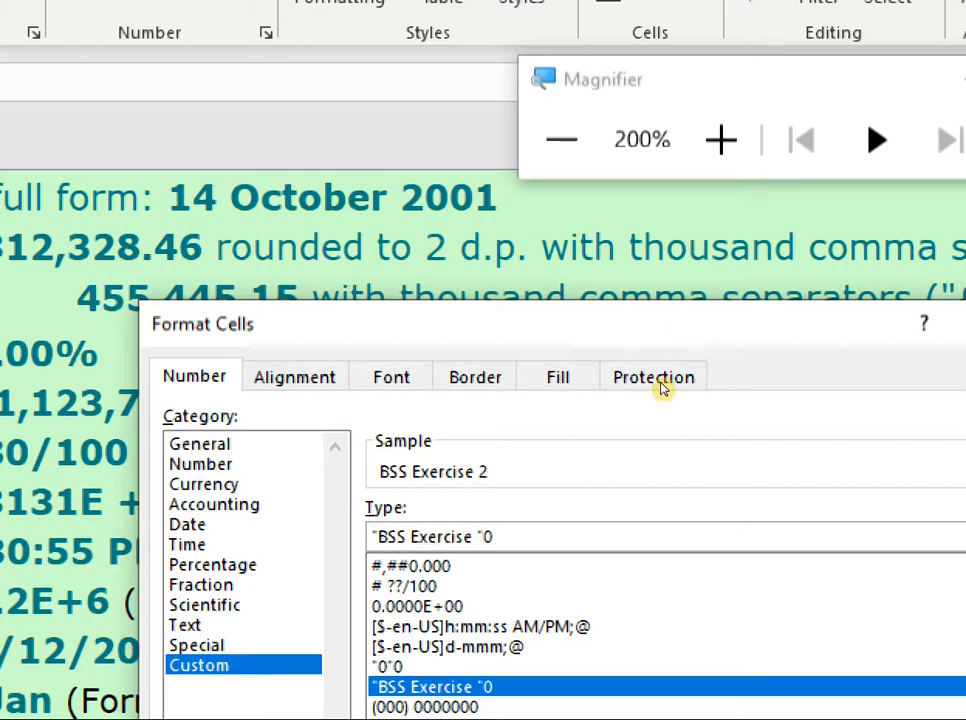
pyautogui.click(561, 139)
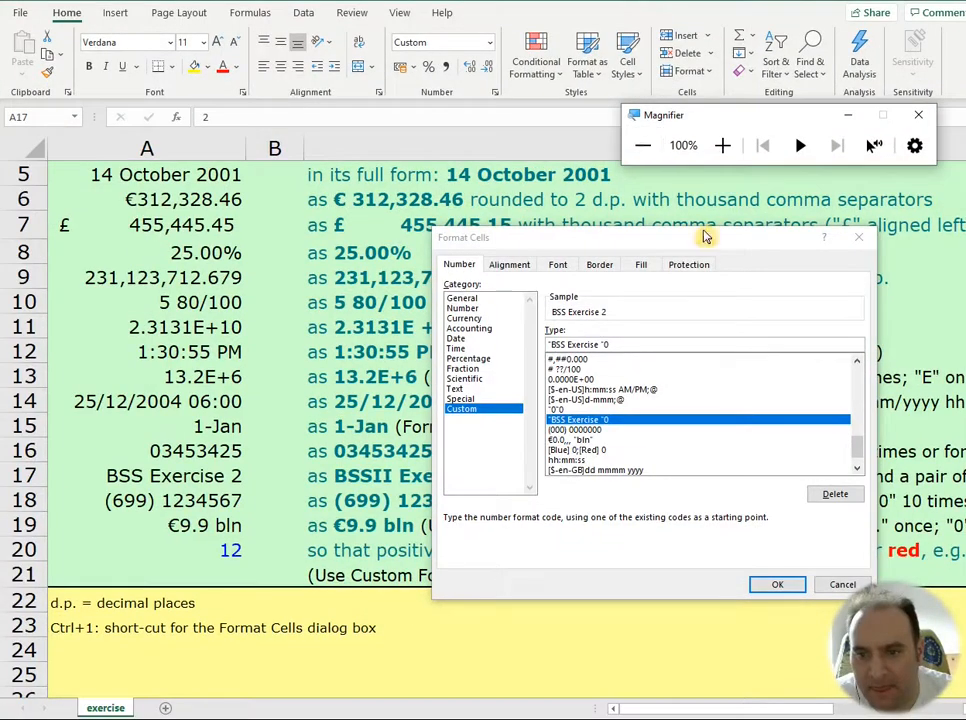
pyautogui.click(776, 584)
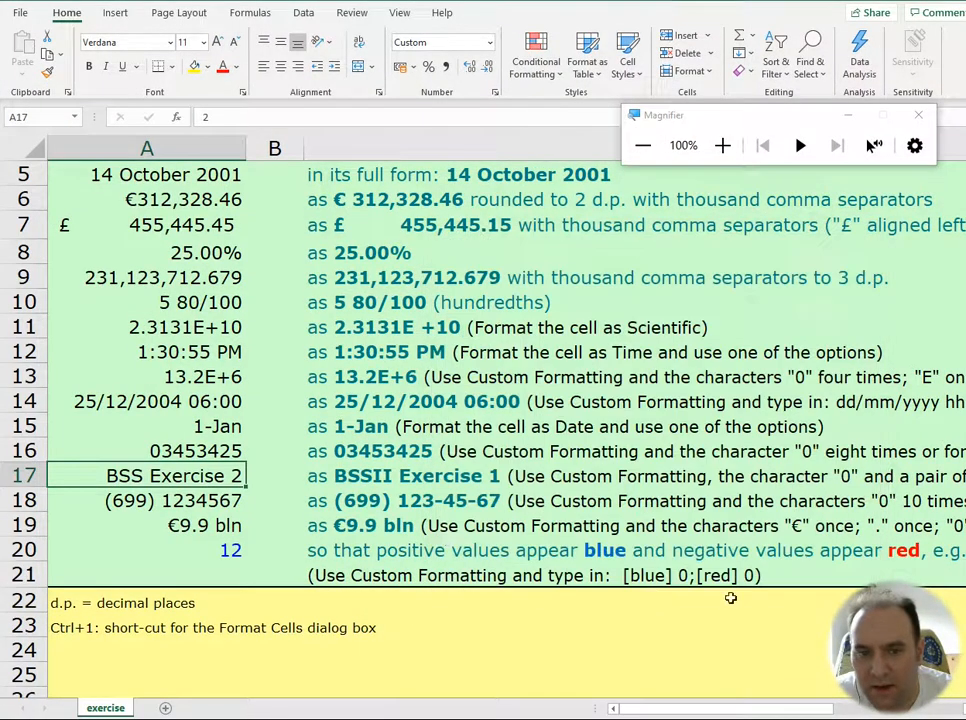
pyautogui.click(219, 505)
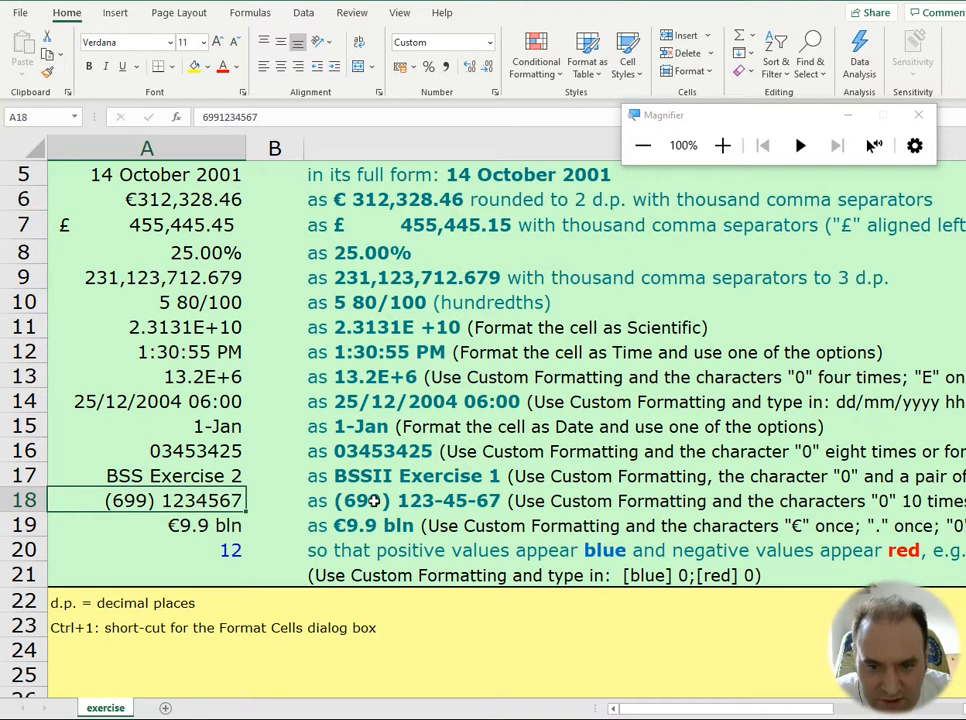
pyautogui.hotkey('ctrl', '1')
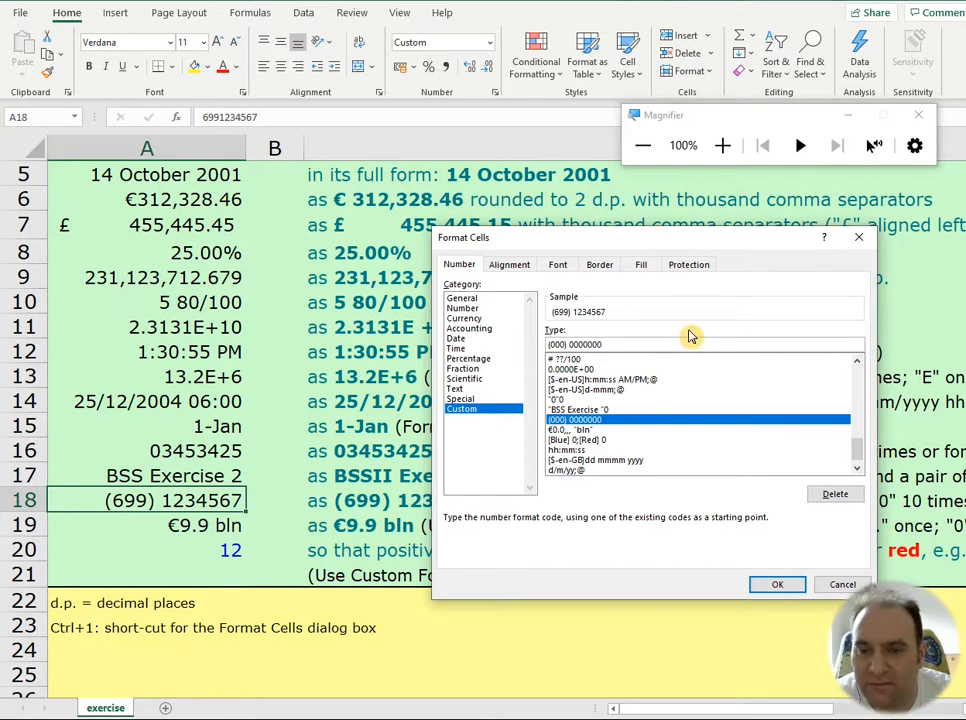
pyautogui.hotkey('shift', 'Right')
pyautogui.press('Right')
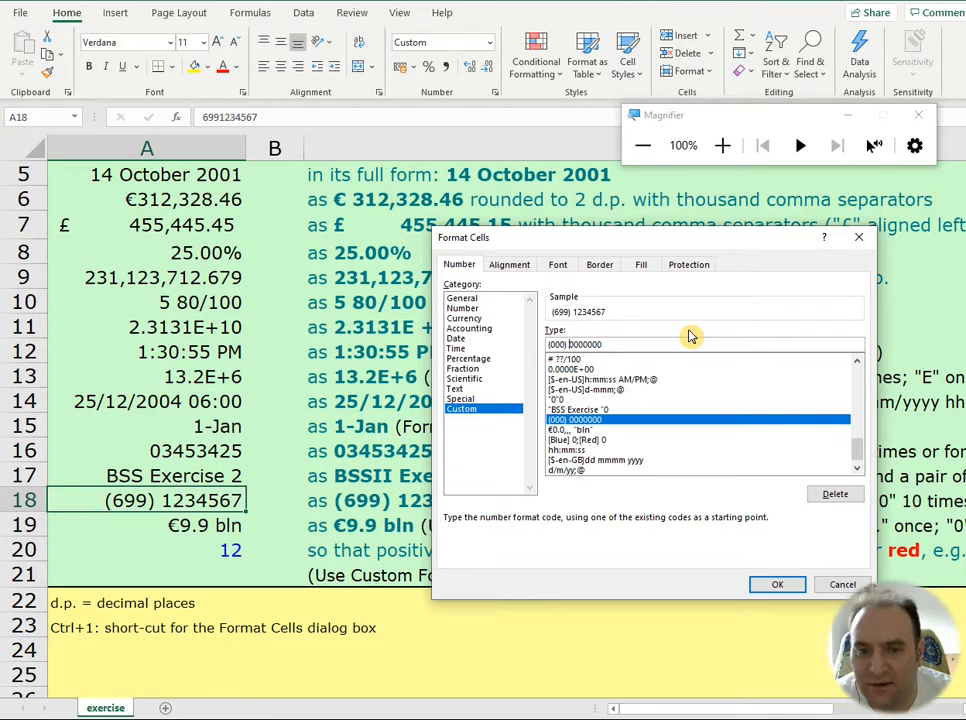
pyautogui.write('-')
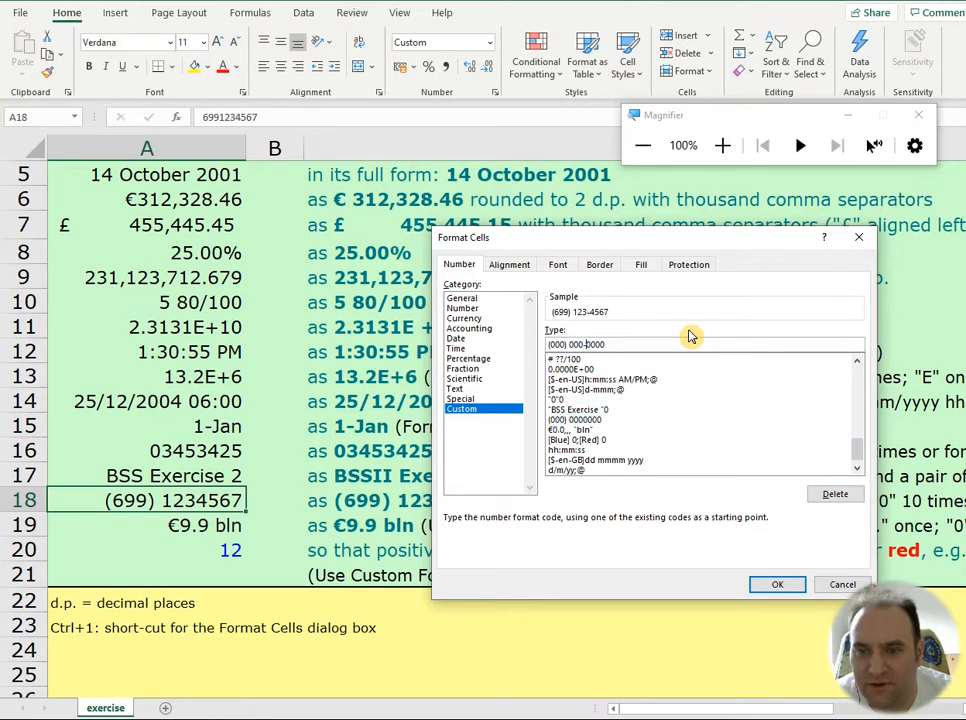
pyautogui.moveTo(638, 241); pyautogui.dragTo(341, 45)
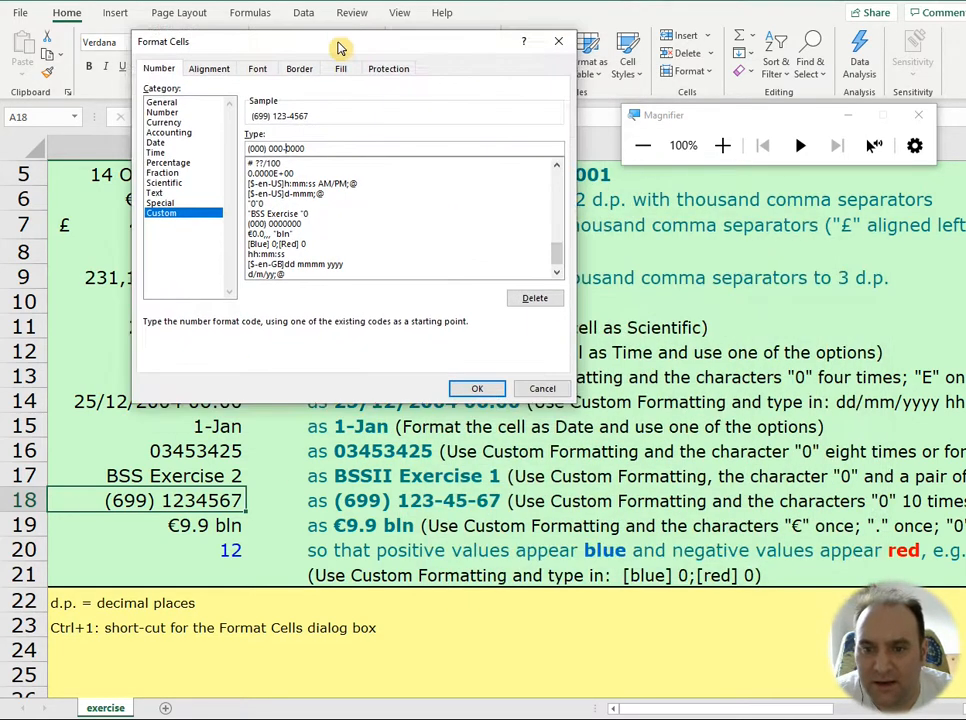
pyautogui.click(296, 150)
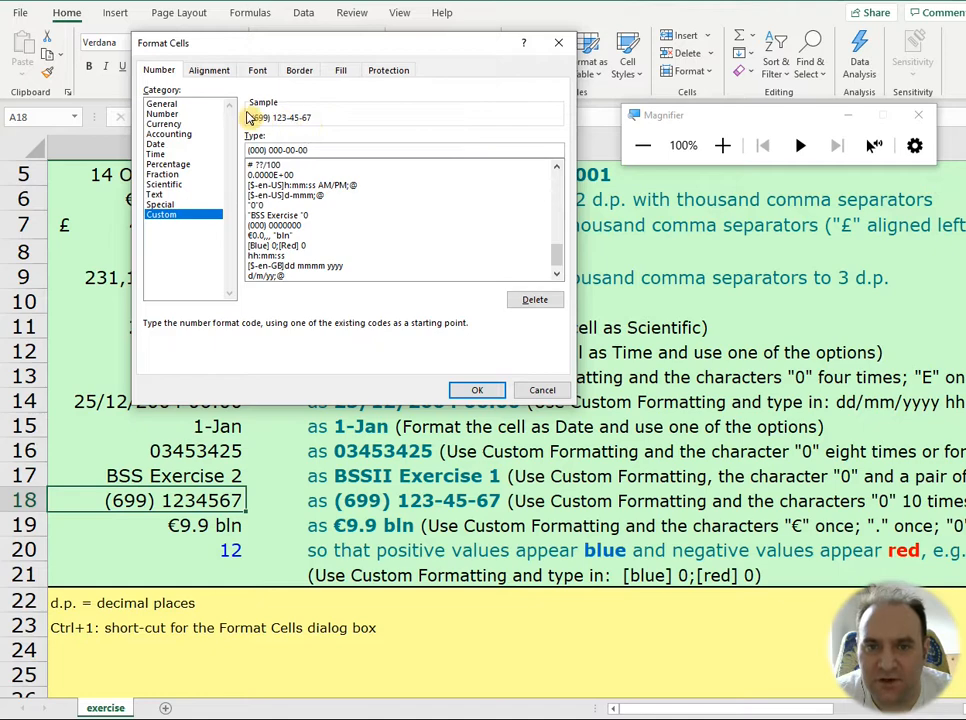
pyautogui.click(722, 145)
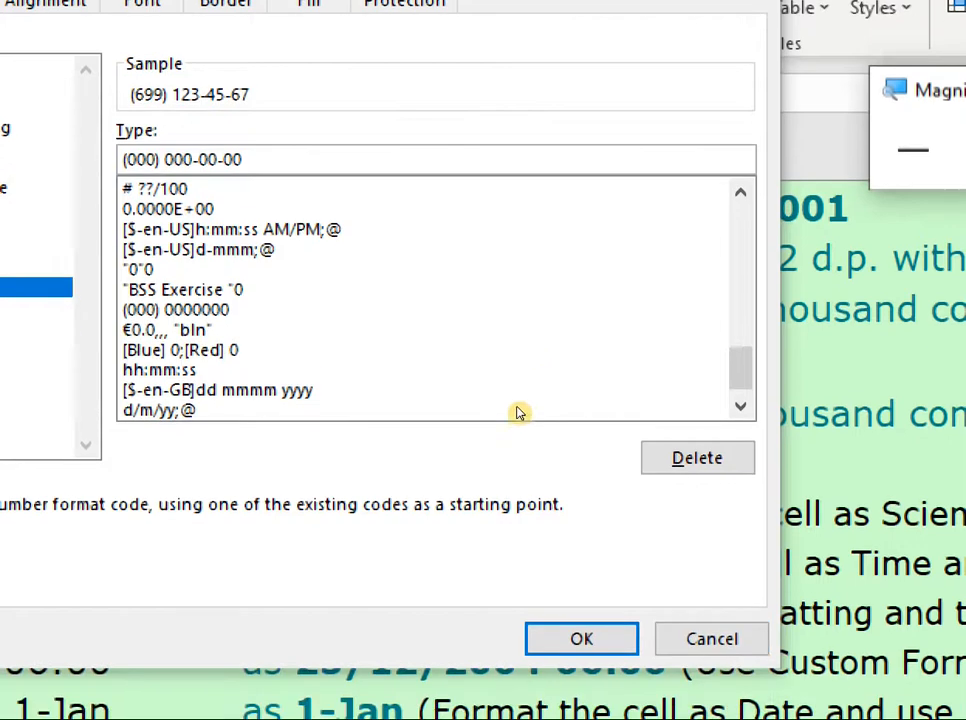
pyautogui.press('Return')
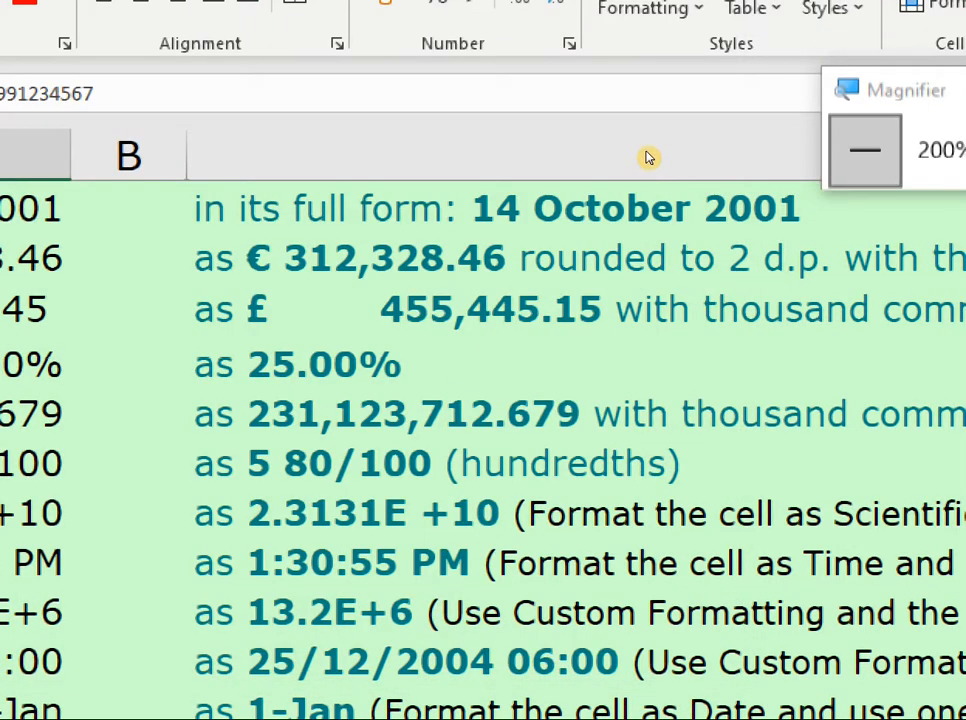
pyautogui.click(912, 150)
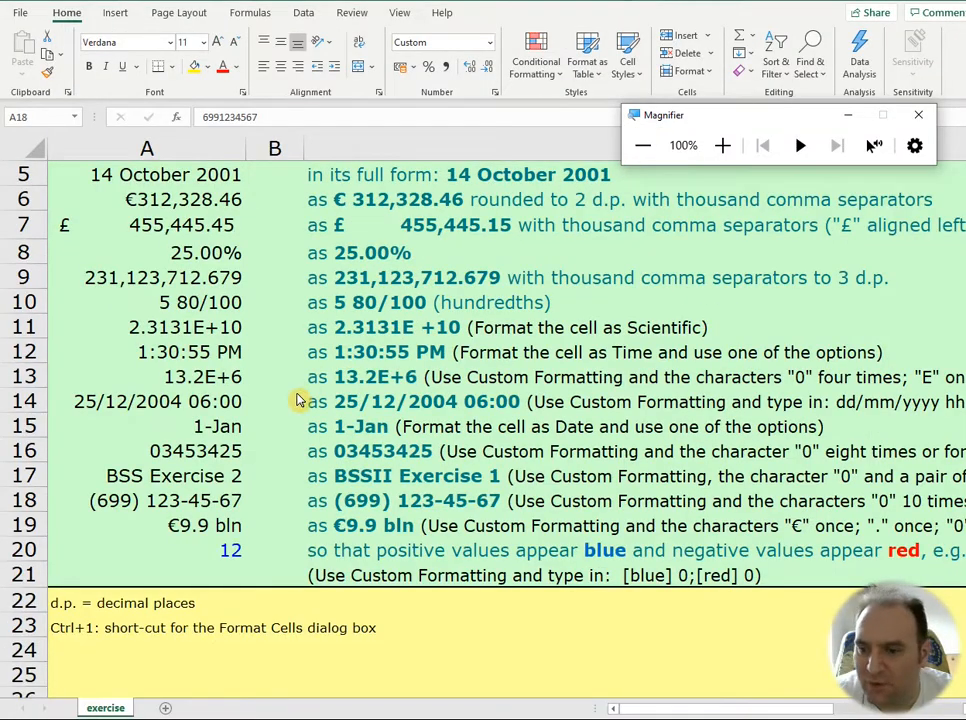
pyautogui.click(201, 510)
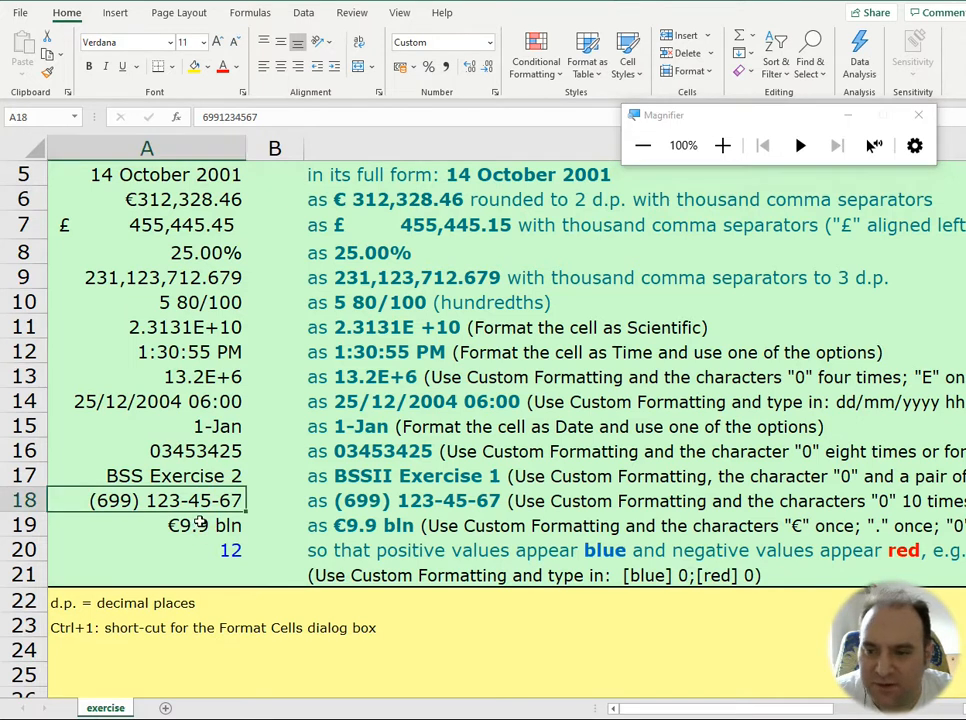
# Step: Examine the custom format code of A19, stepping through its commas and the quoted unit text
pyautogui.click(204, 535)
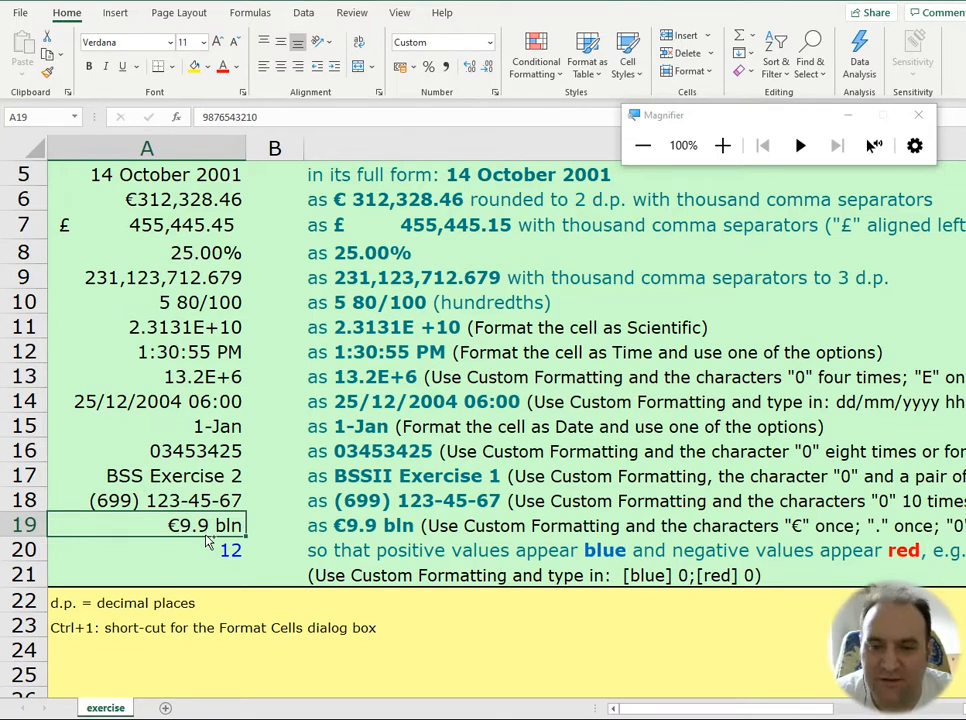
pyautogui.hotkey('ctrl', '1')
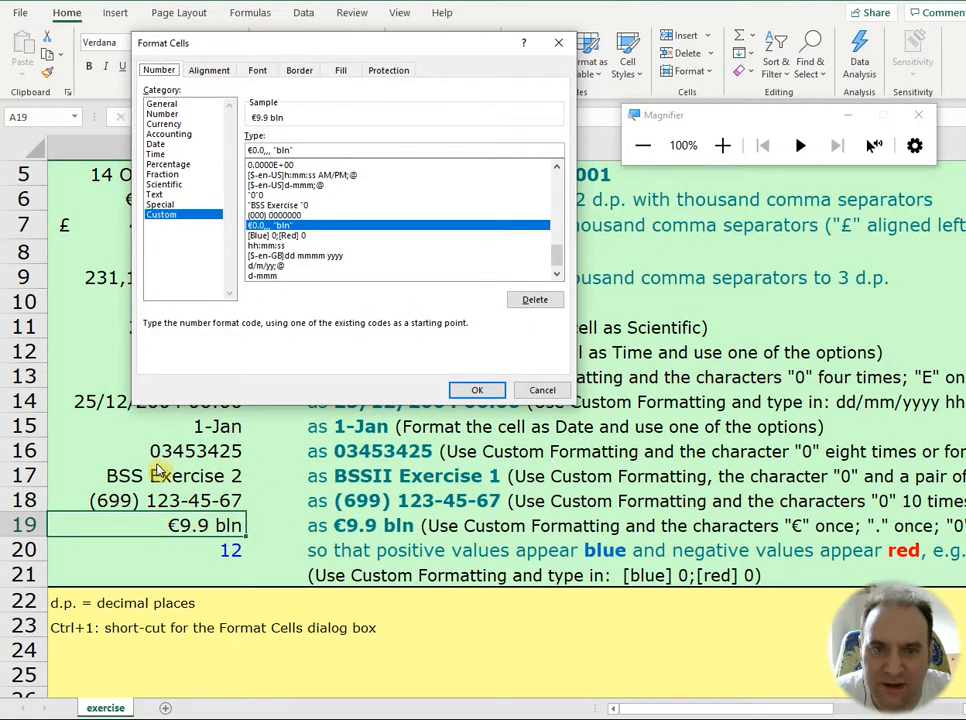
pyautogui.click(722, 146)
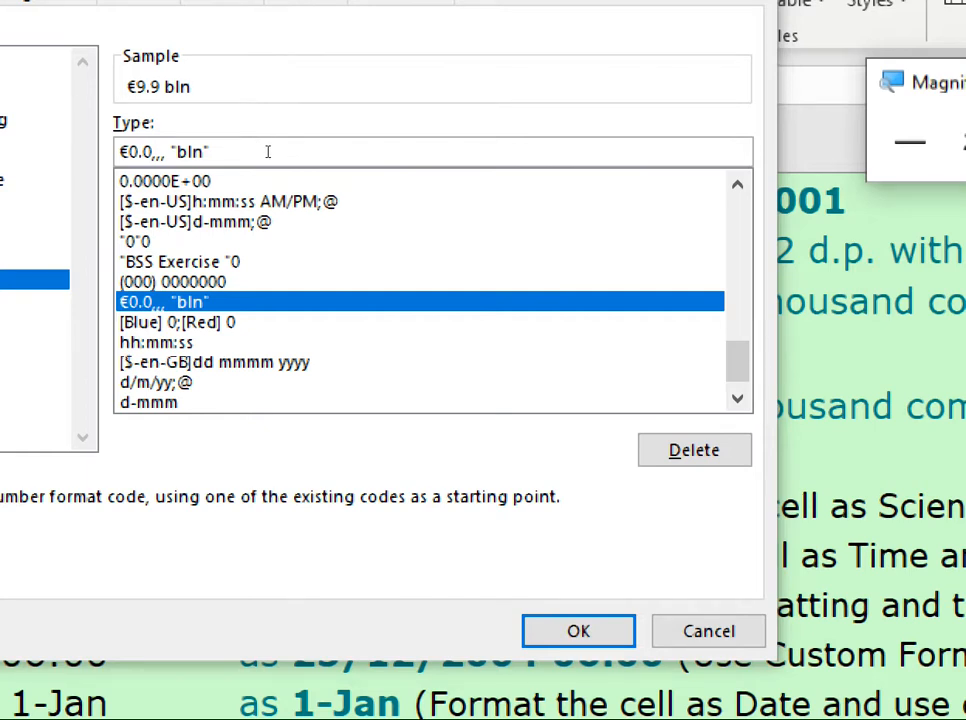
pyautogui.moveTo(271, 153); pyautogui.dragTo(265, 152)
pyautogui.click(265, 152)
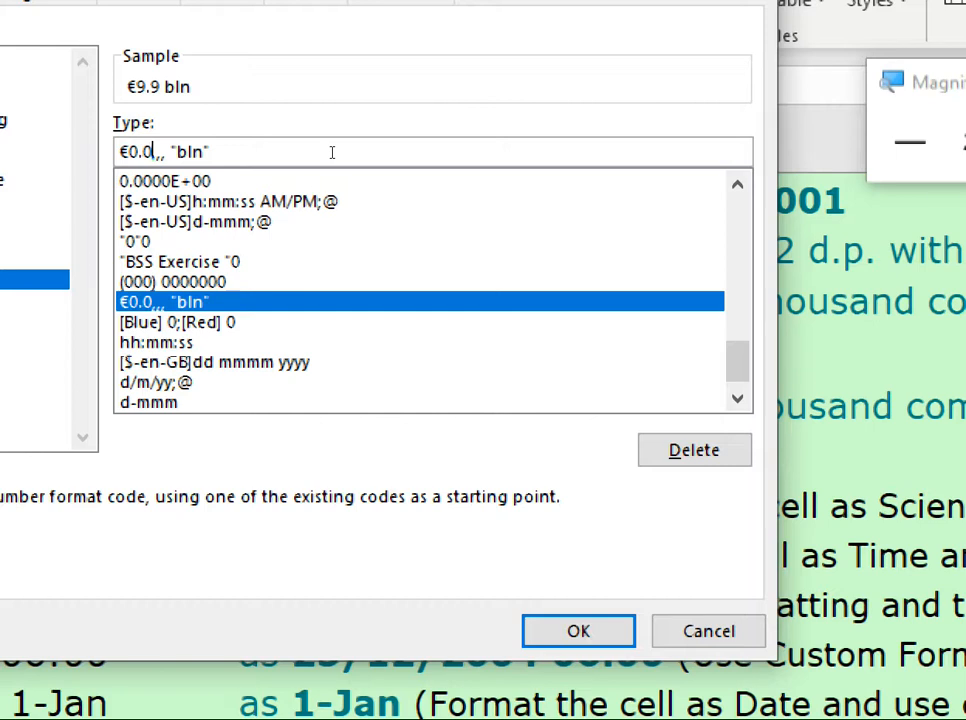
pyautogui.click(332, 152)
pyautogui.press('Left')
pyautogui.press('Left')
pyautogui.press('Left')
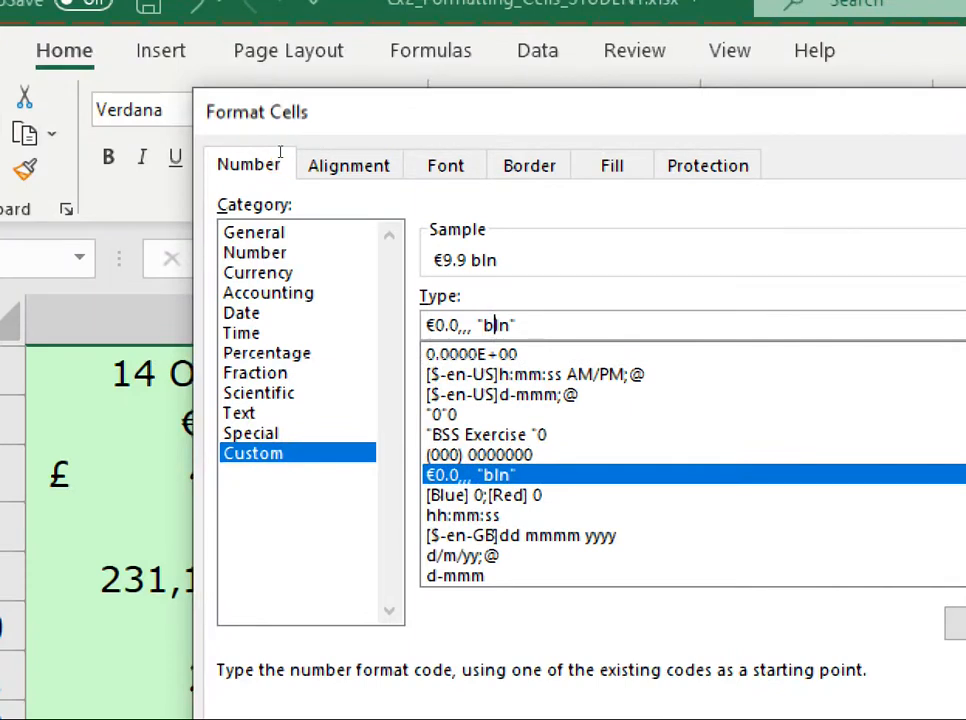
pyautogui.press('Left')
pyautogui.press('Left')
pyautogui.press('End')
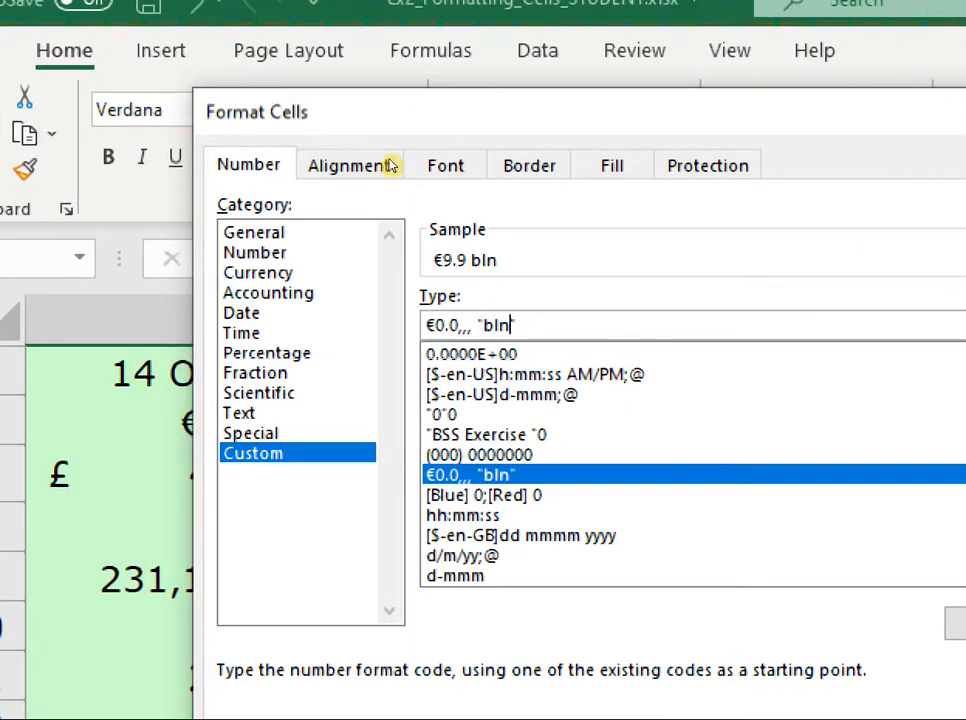
# Step: Try expanding the quoted unit text in A19's custom format code to "billion"
pyautogui.press('Left')
pyautogui.write('i')
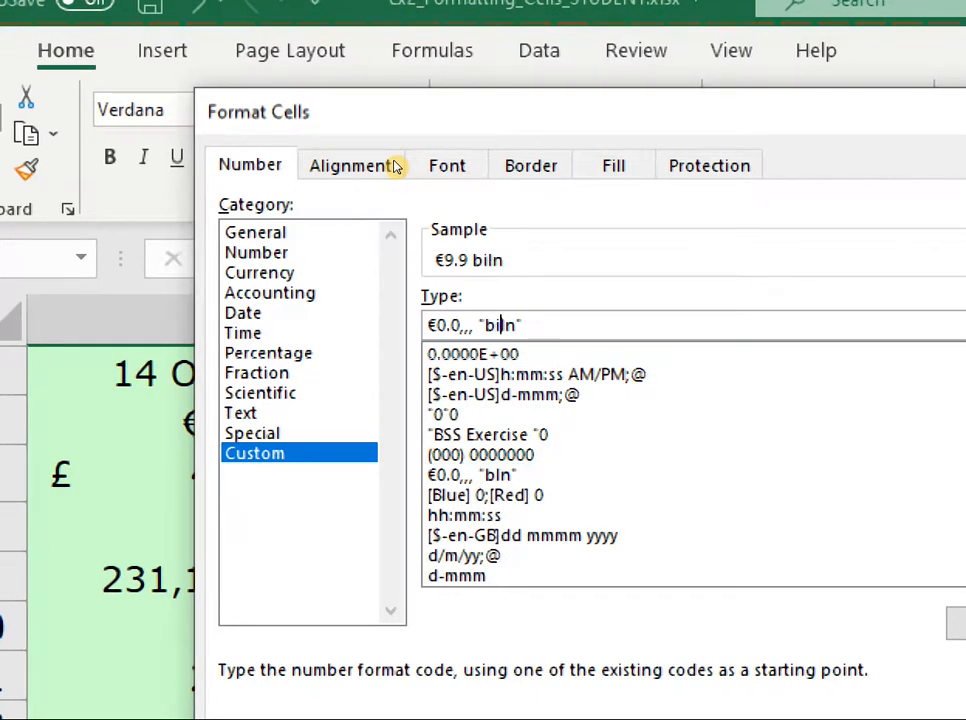
pyautogui.write('llio')
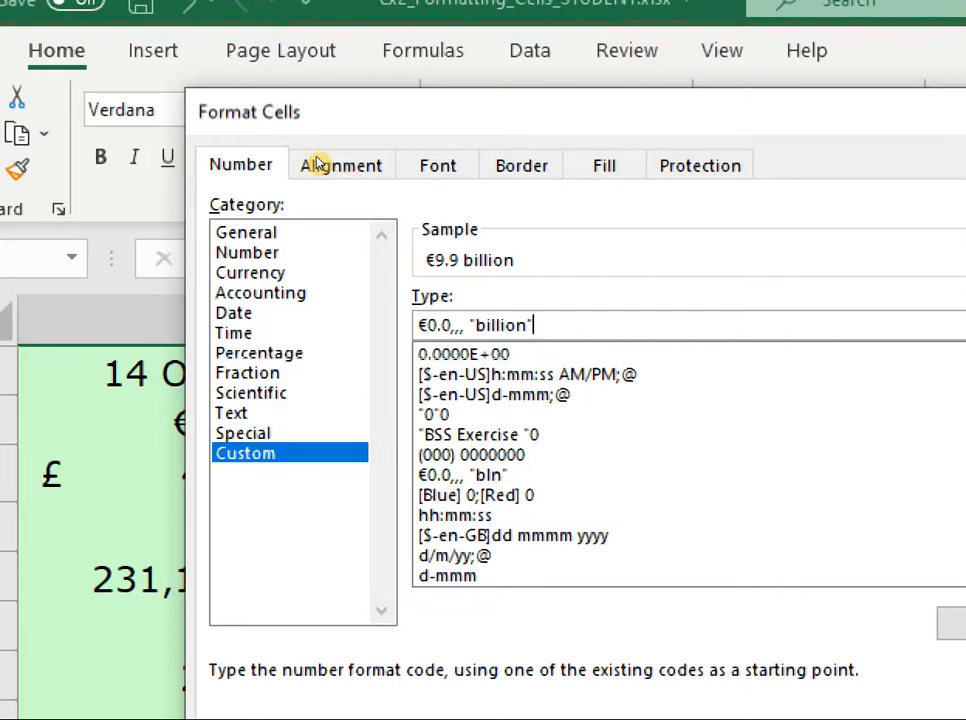
# Step: Restore the quoted unit text in A19's custom format code to "bln" and close the cell formatting settings
pyautogui.press('Left')
pyautogui.press('Left')
pyautogui.press('Left')
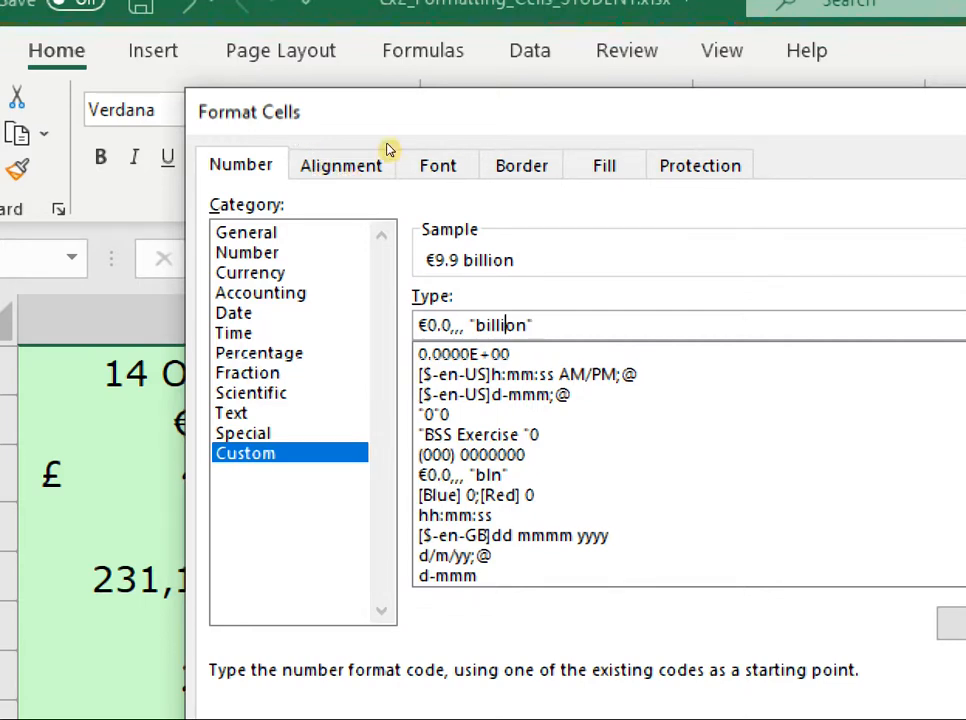
pyautogui.press('Delete')
pyautogui.press('Left')
pyautogui.press('Left')
pyautogui.press('Left')
pyautogui.press('Left')
pyautogui.press('Delete')
pyautogui.press('Delete')
pyautogui.press('Delete')
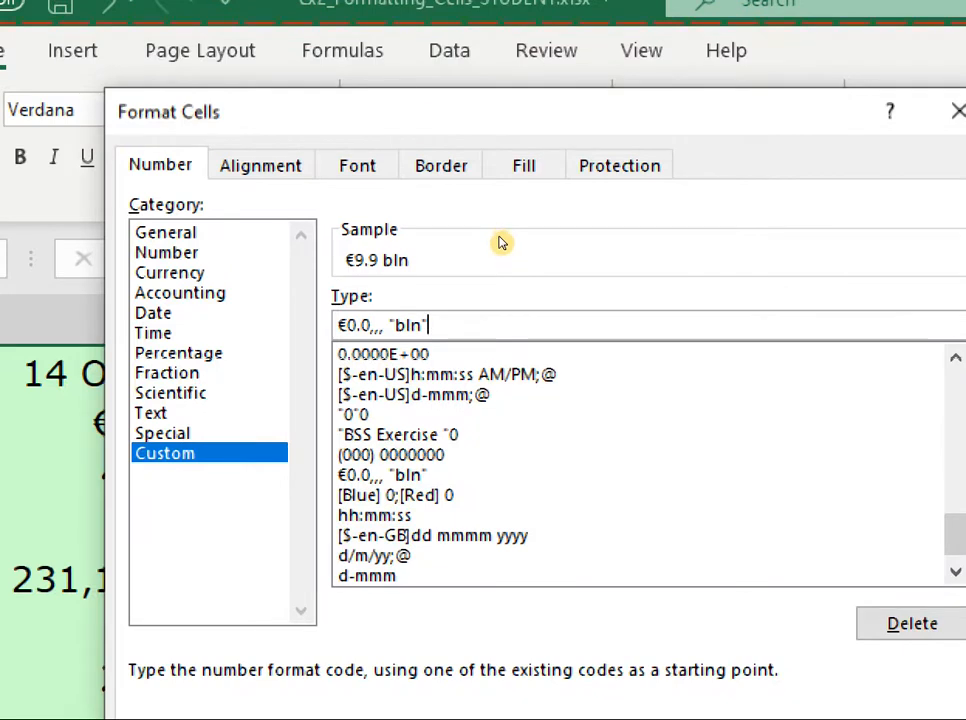
pyautogui.scroll(-1, 500, 249)
pyautogui.press('Return')
pyautogui.scroll(-2, 470, 225)
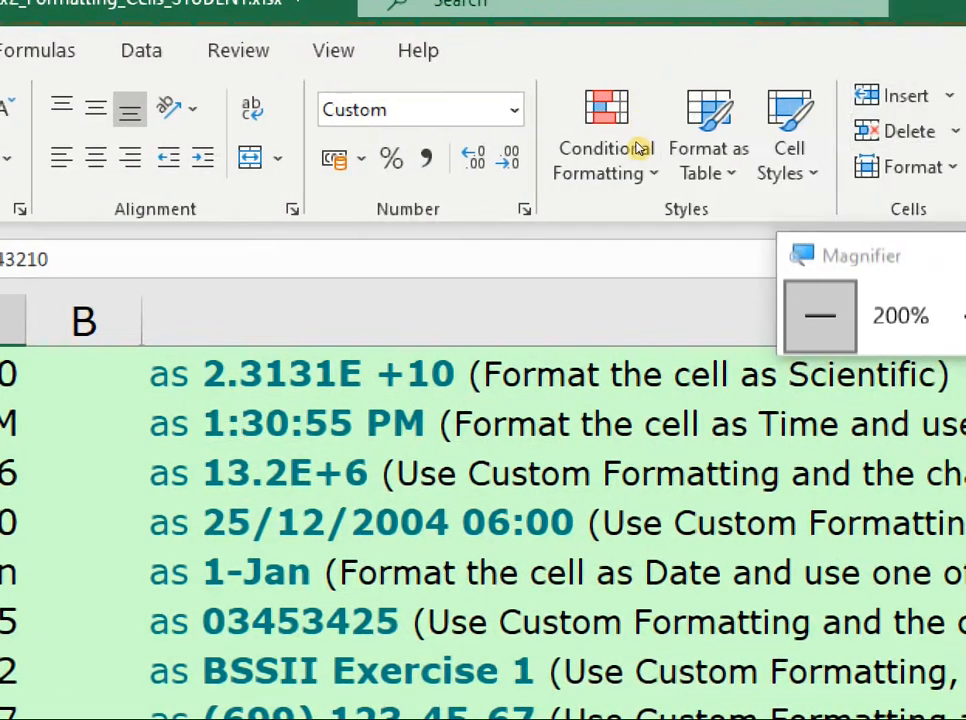
pyautogui.click(641, 147)
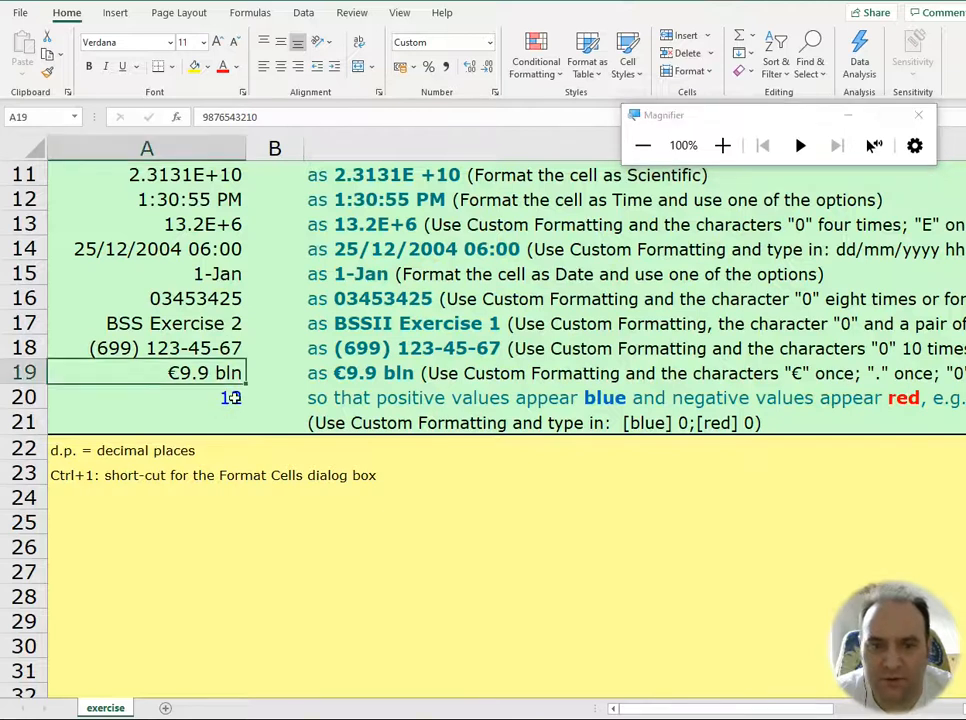
# Step: Examine the custom format code of A20, which colours values by sign, and keep the code as it is
pyautogui.click(231, 398)
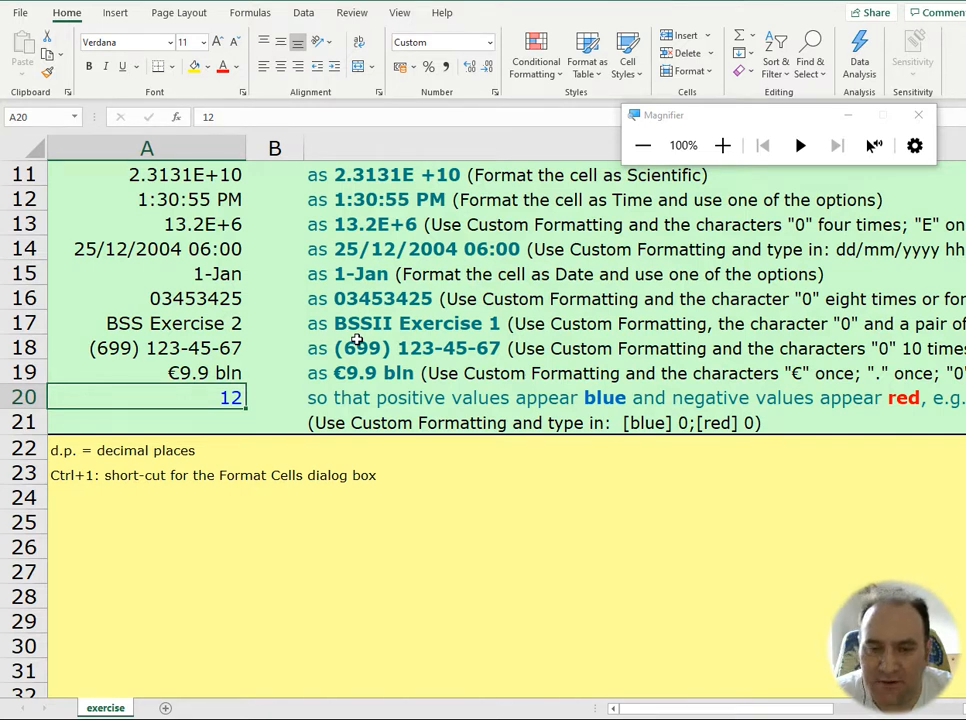
pyautogui.hotkey('ctrl', '1')
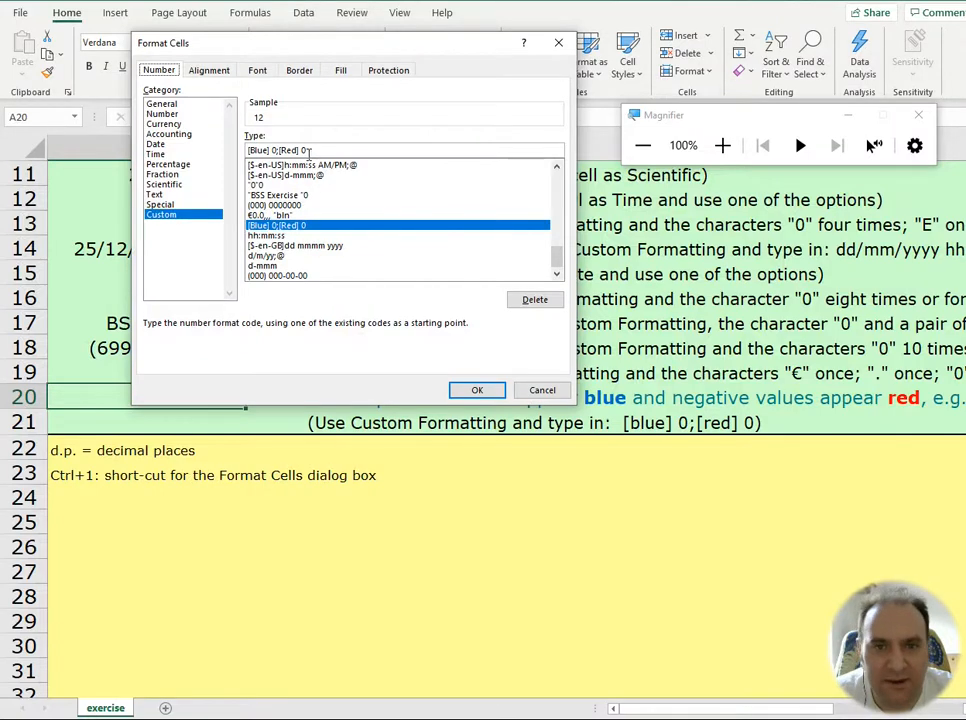
pyautogui.click(722, 145)
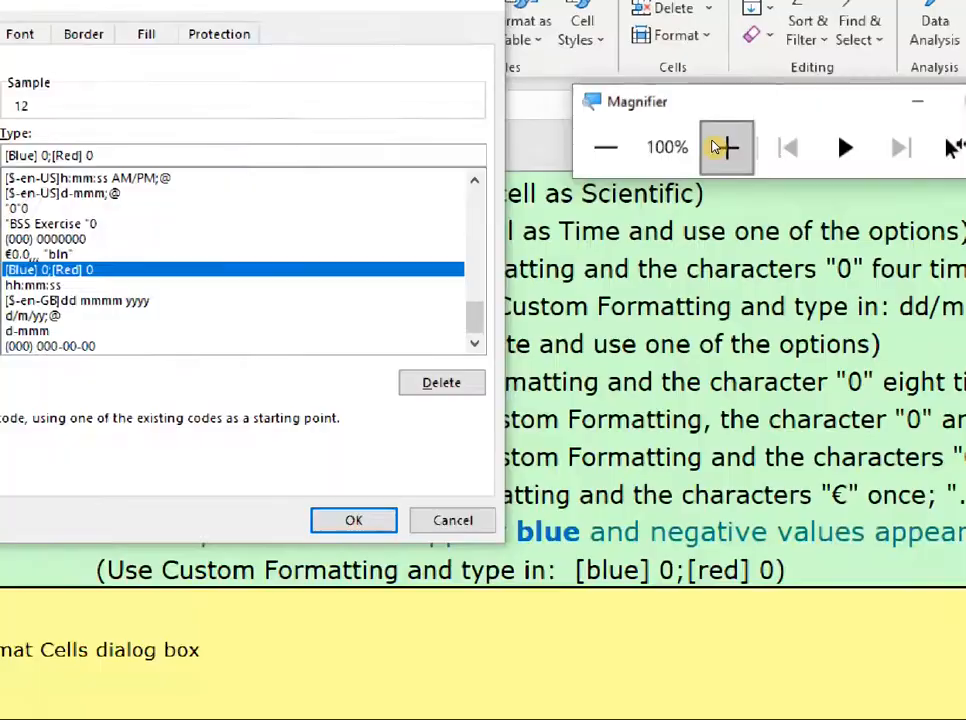
pyautogui.click(717, 147)
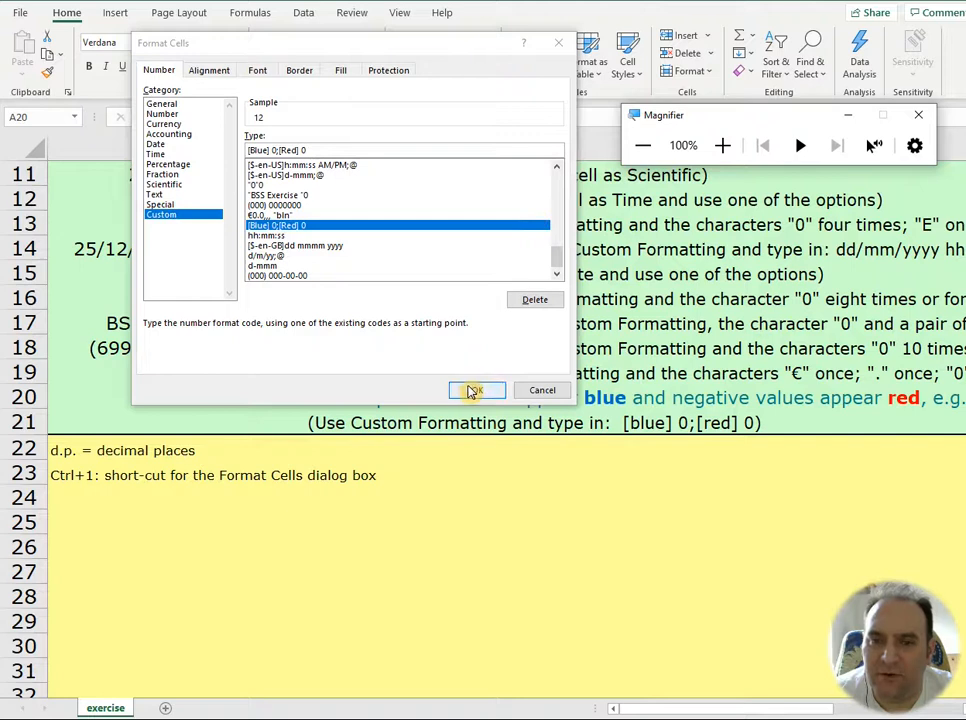
pyautogui.click(617, 486)
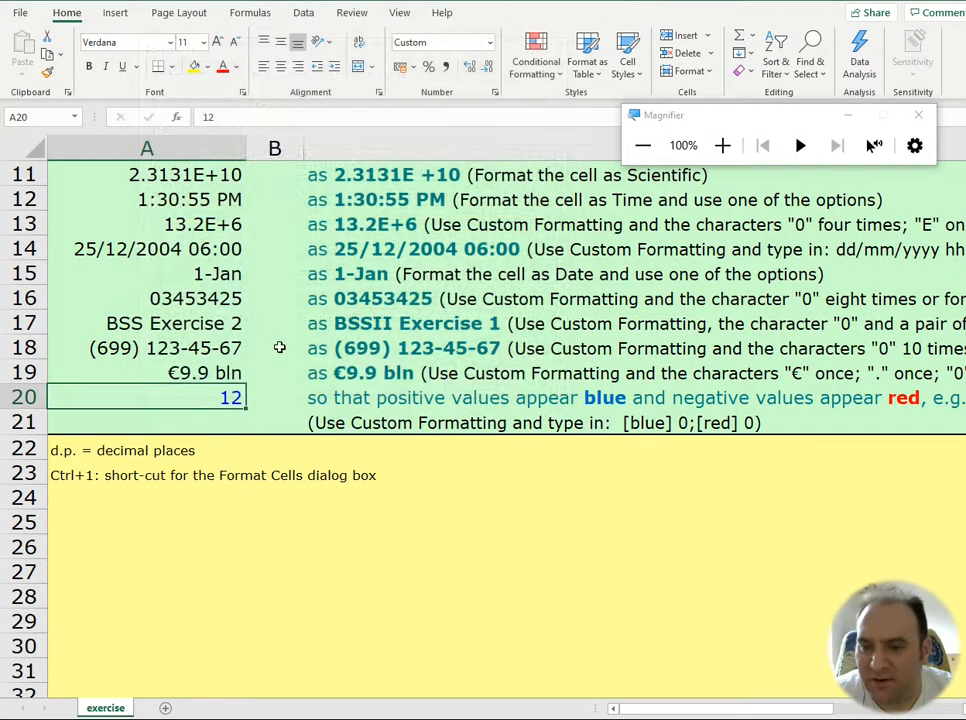
# Step: Review the formatted values in column A and highlight the custom-formatted cells A16:A20
pyautogui.scroll(1, 252, 325)
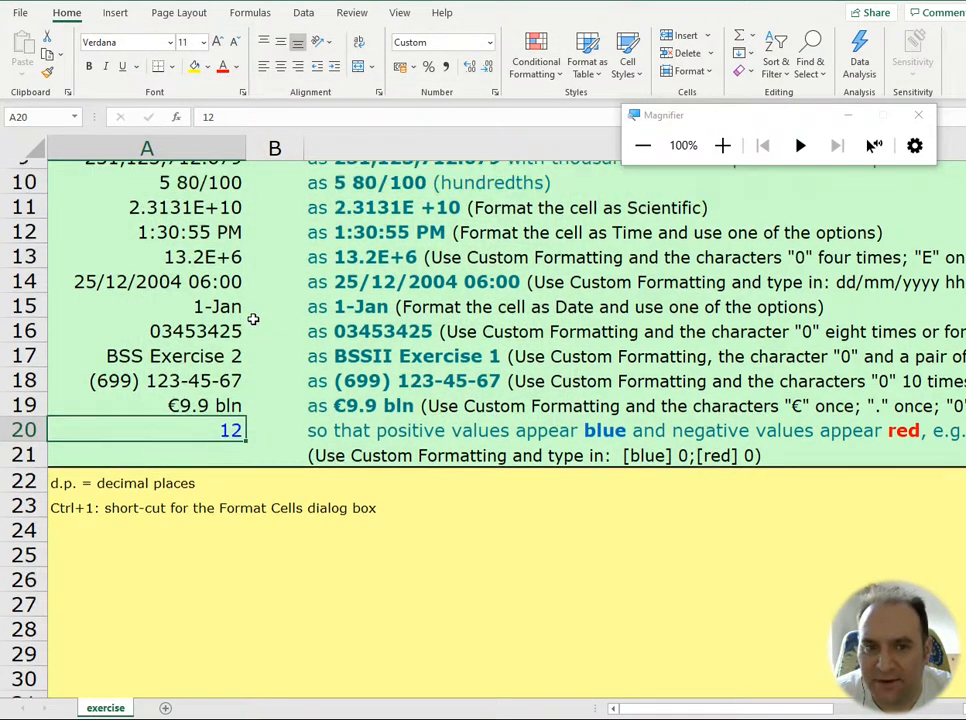
pyautogui.scroll(1, 251, 320)
pyautogui.scroll(1, 244, 319)
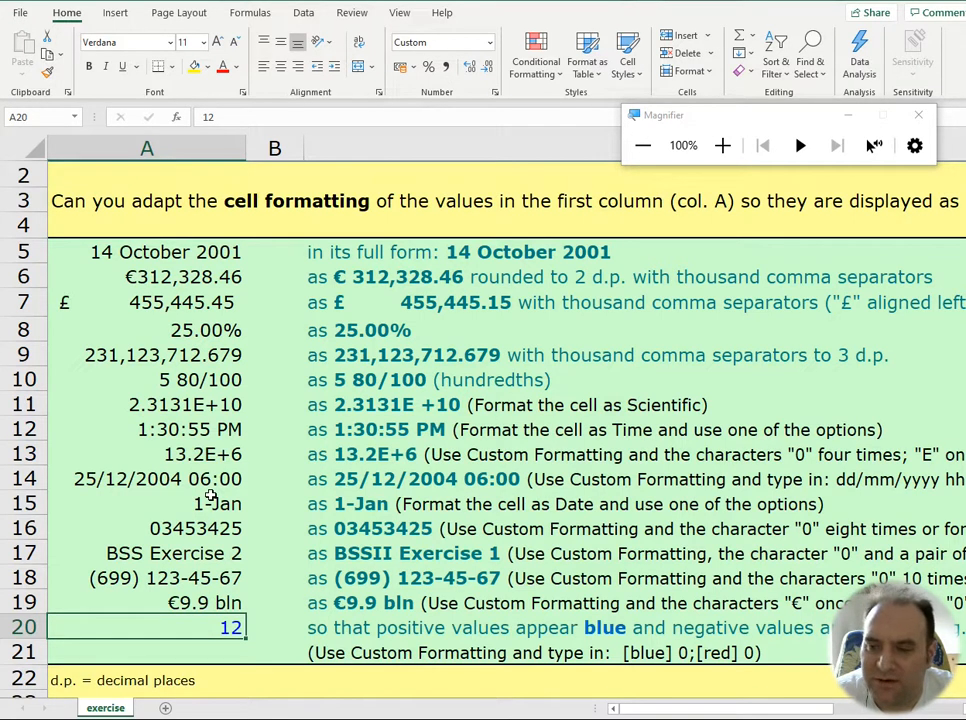
pyautogui.moveTo(218, 251); pyautogui.dragTo(112, 548)
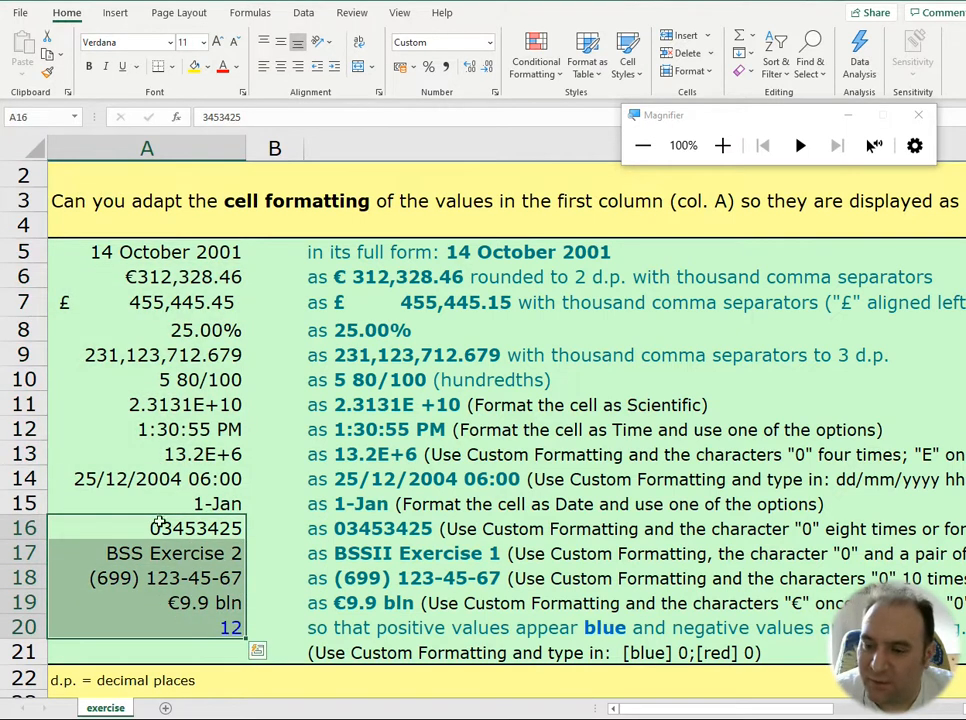